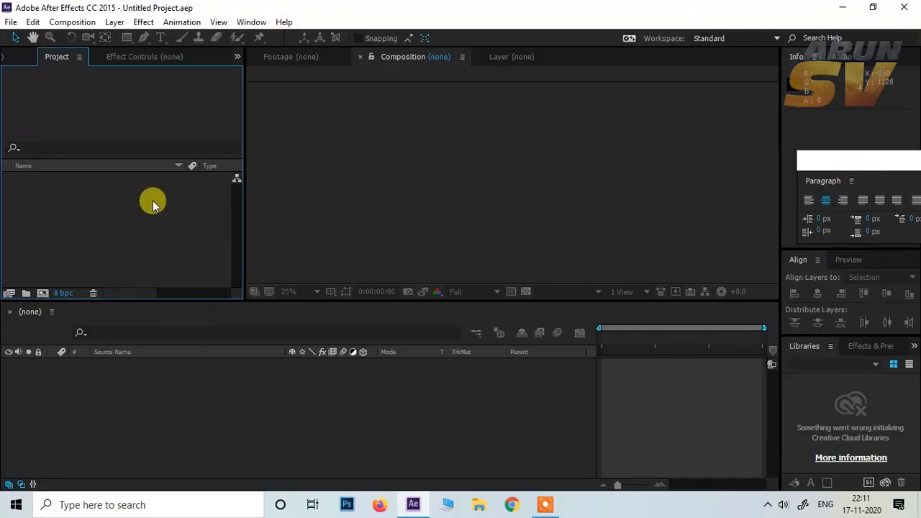
Create a new composition using the HDV/HDTV 720 29.97 preset with a frame rate of 29.97 frames per second
{"action": "double_click", "coordinate": [169, 211]}
{"action": "left_click", "coordinate": [41, 294]}
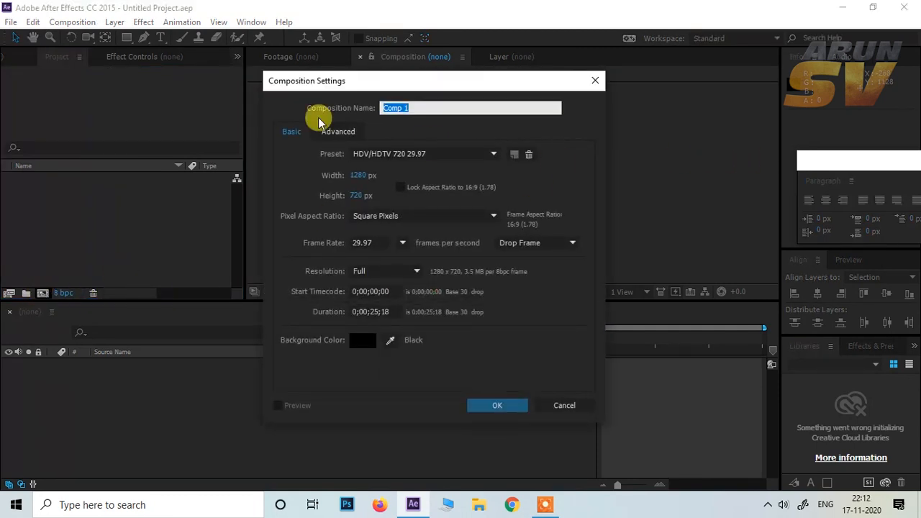
{"action": "left_click_drag", "start_coordinate": [390, 80], "coordinate": [493, 85]}
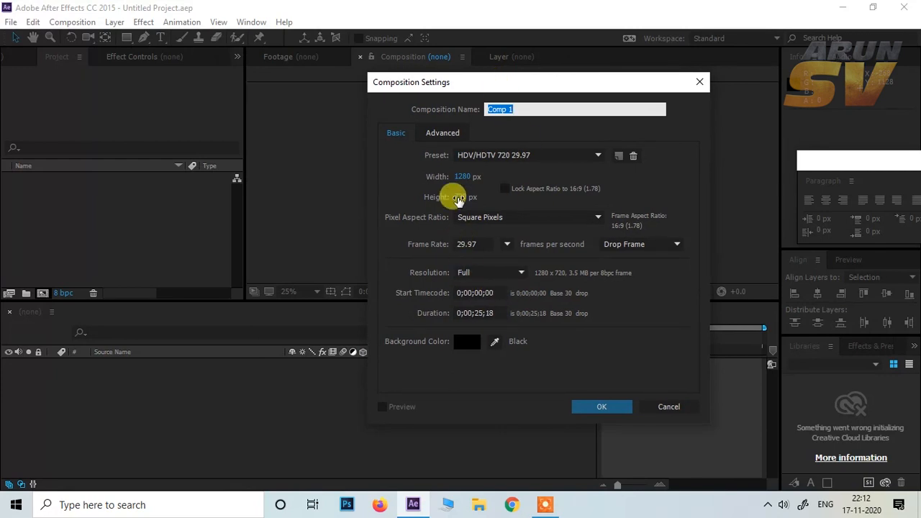
{"action": "left_click", "coordinate": [505, 158]}
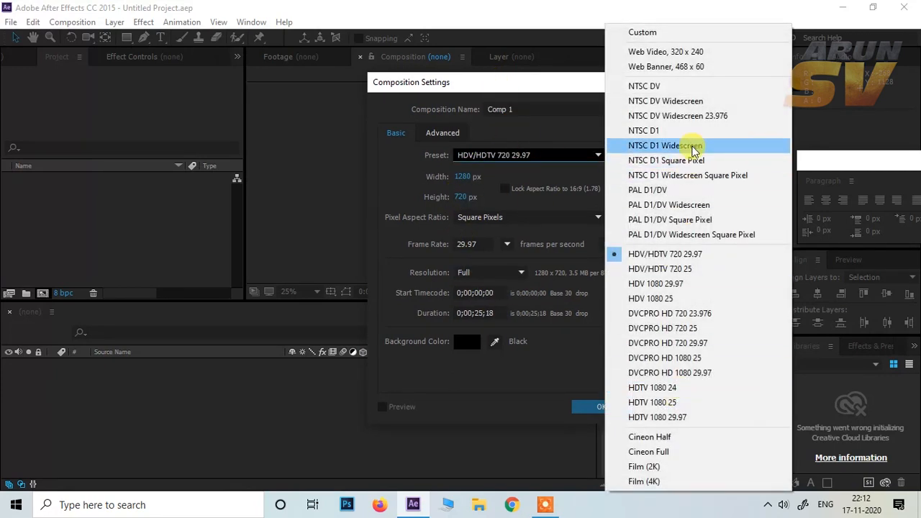
{"action": "left_click", "coordinate": [691, 258]}
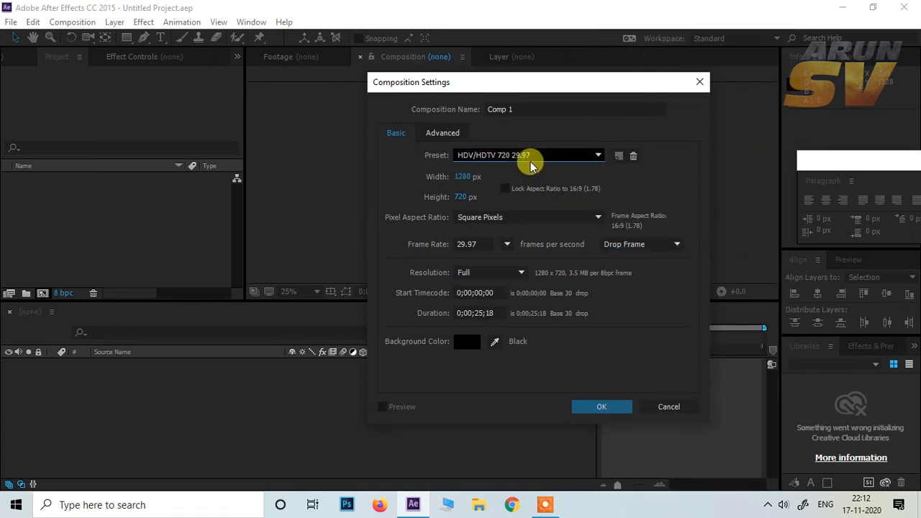
{"action": "left_click", "coordinate": [507, 245]}
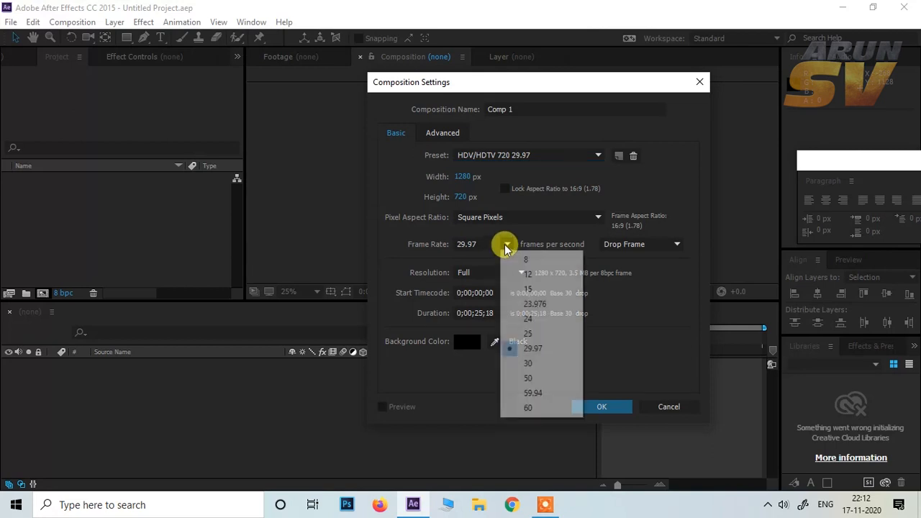
{"action": "left_click", "coordinate": [531, 350]}
{"action": "left_click", "coordinate": [610, 409]}
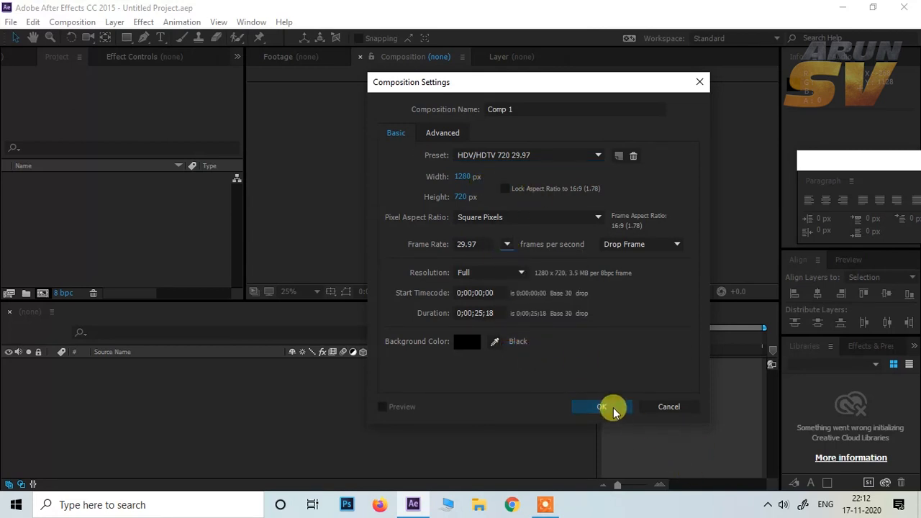
{"action": "left_click", "coordinate": [149, 235]}
{"action": "left_click", "coordinate": [191, 447]}
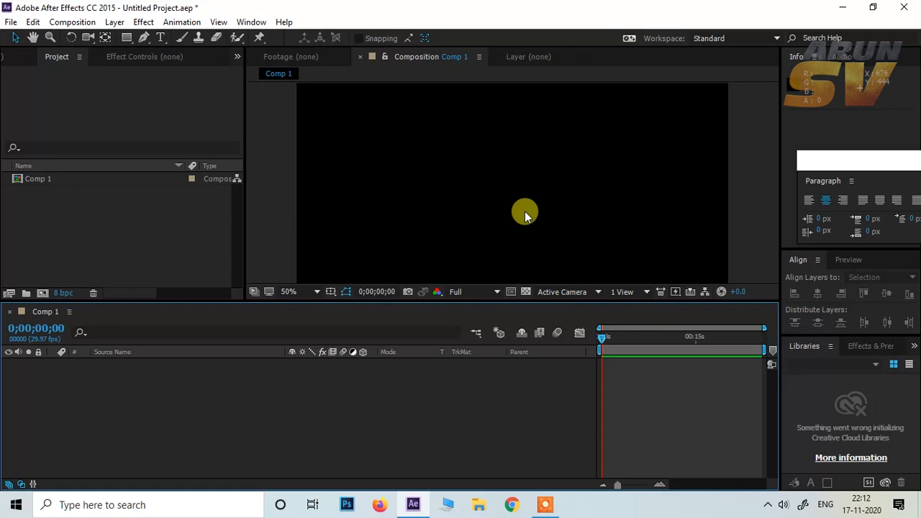
Add a text layer to the composition containing the word MASTER
{"action": "right_click", "coordinate": [160, 388]}
{"action": "mouse_move", "coordinate": [252, 261]}
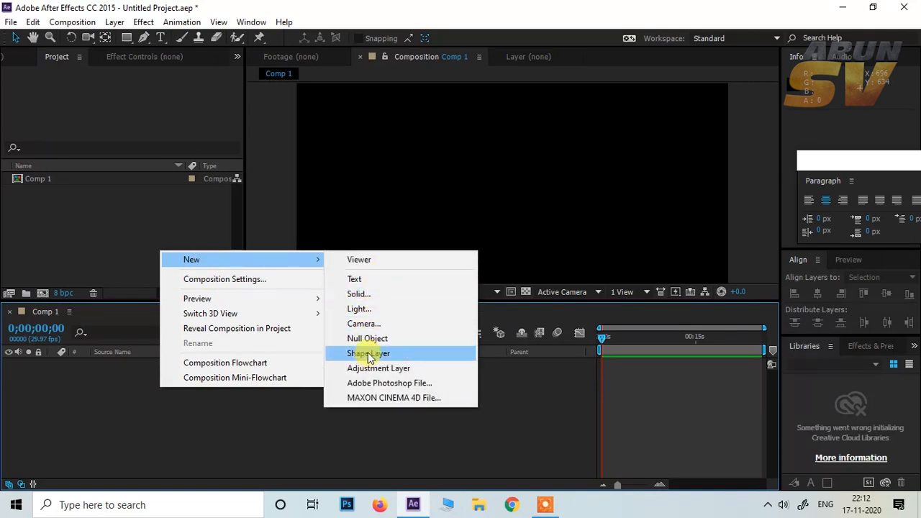
{"action": "left_click", "coordinate": [373, 278]}
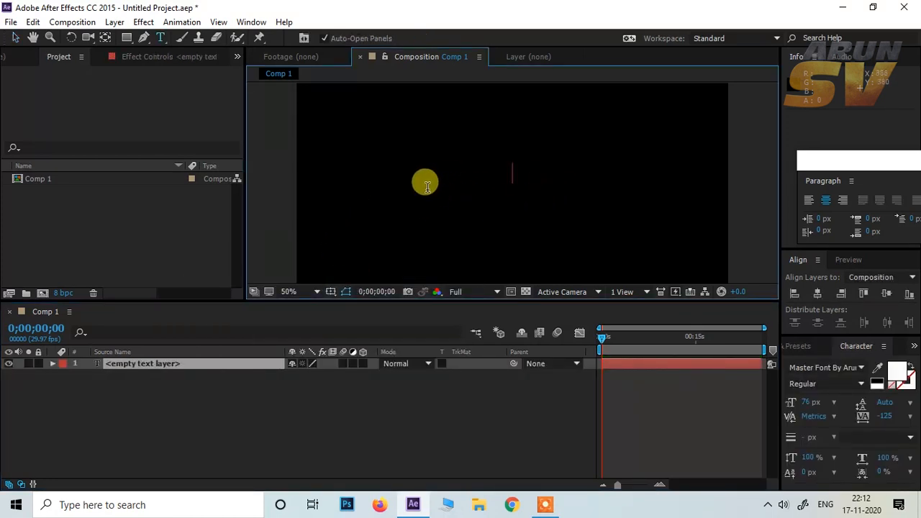
{"action": "left_click", "coordinate": [143, 364]}
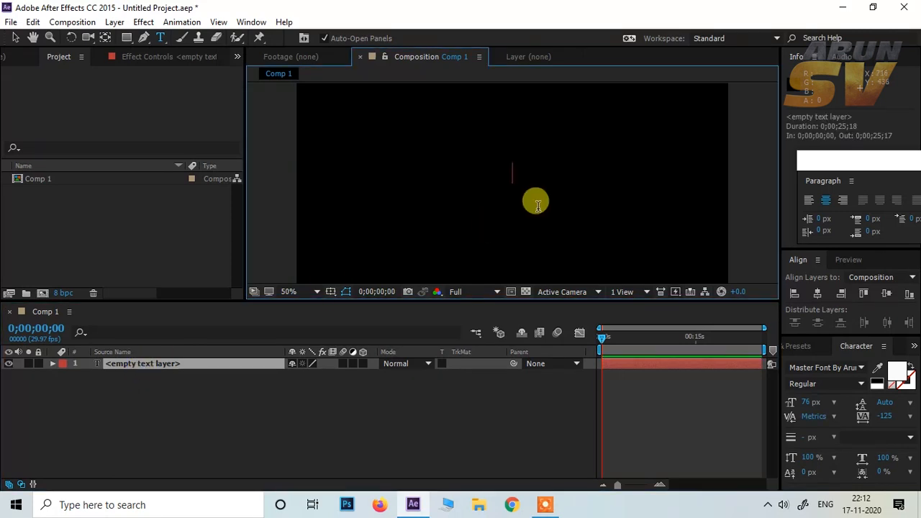
{"action": "type", "text": "MASTER"}
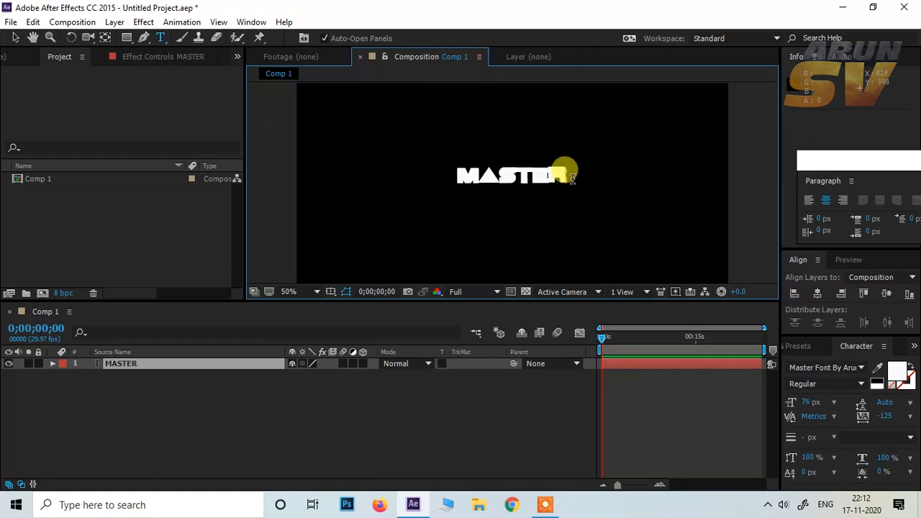
Select the whole MASTER text and set its font family to Master Font
{"action": "left_click_drag", "start_coordinate": [572, 179], "coordinate": [429, 177]}
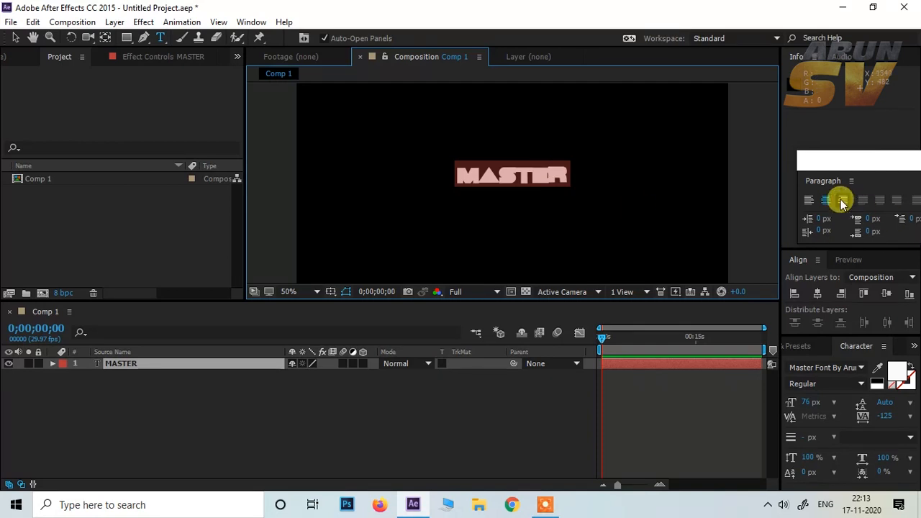
{"action": "left_click_drag", "start_coordinate": [841, 165], "coordinate": [829, 127]}
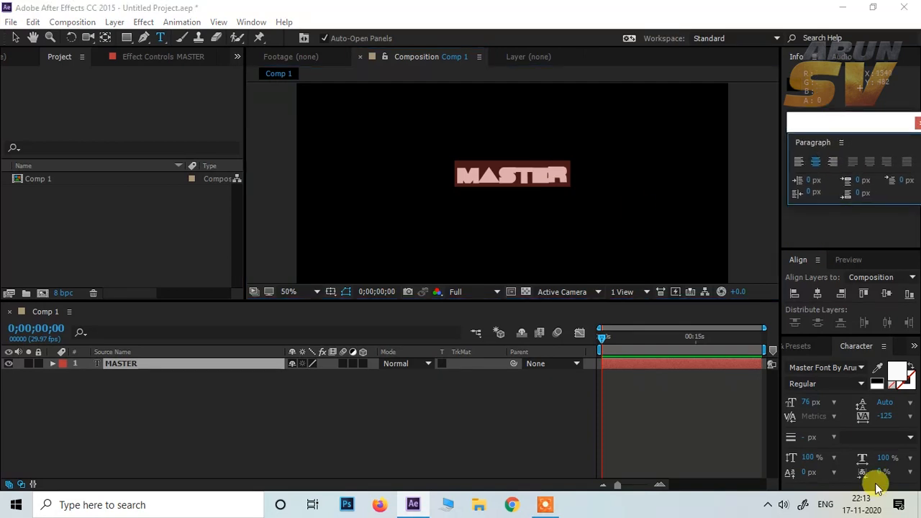
{"action": "left_click", "coordinate": [861, 368]}
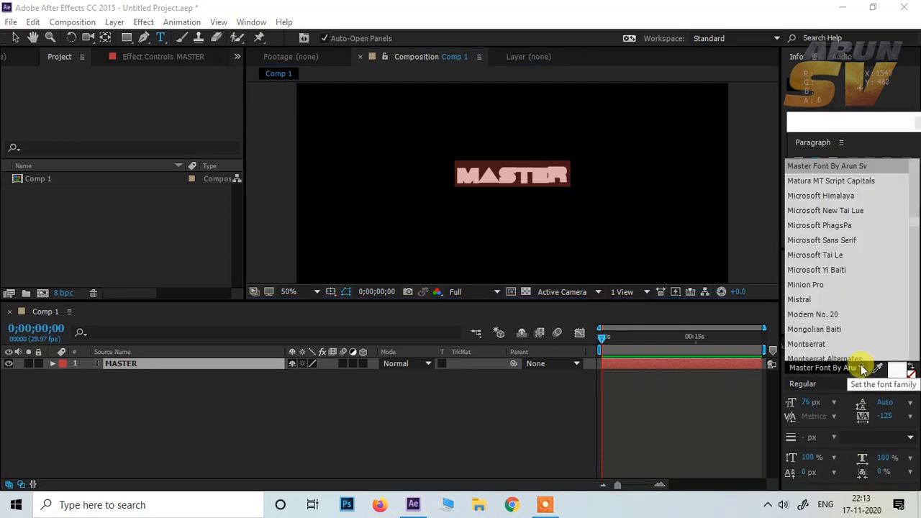
{"action": "left_click", "coordinate": [818, 369]}
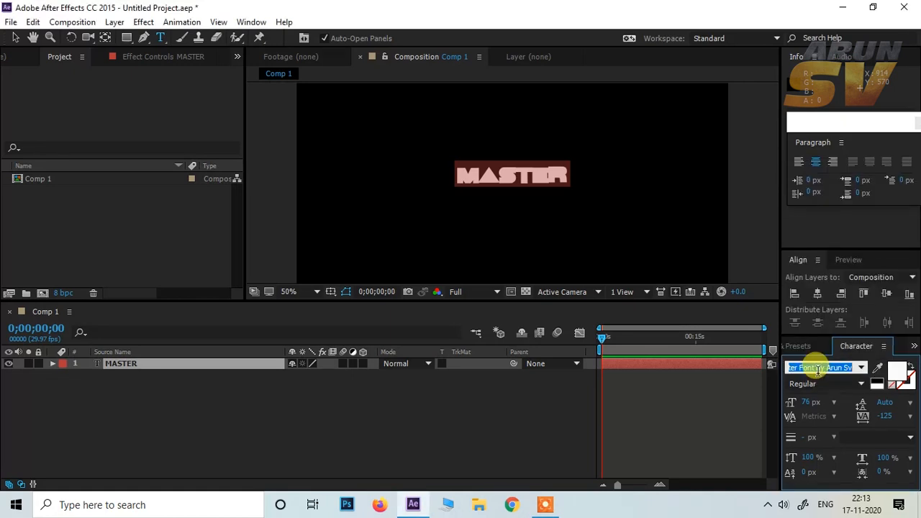
{"action": "type", "text": "M"}
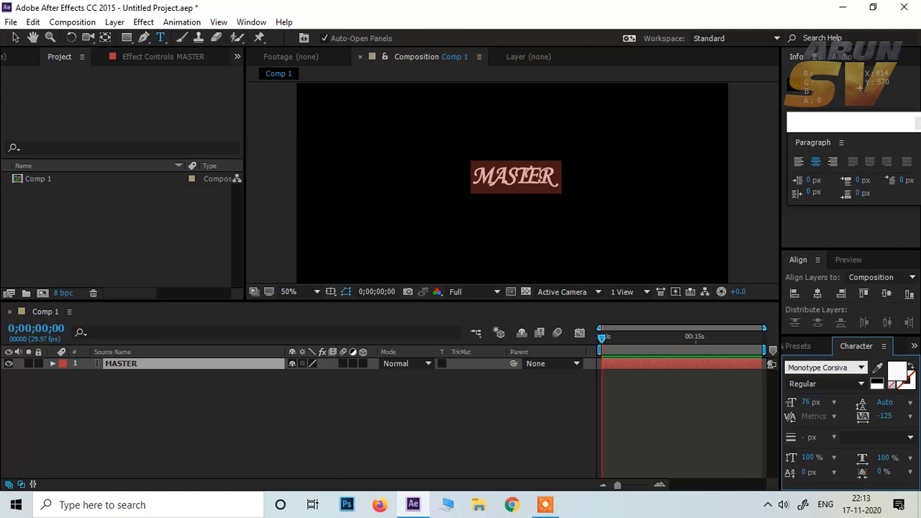
{"action": "type", "text": "aster F"}
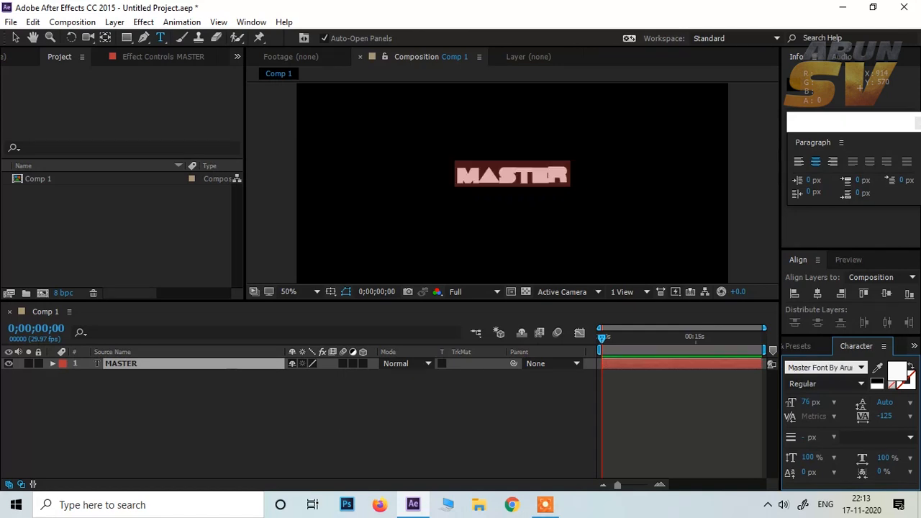
{"action": "left_click", "coordinate": [866, 368]}
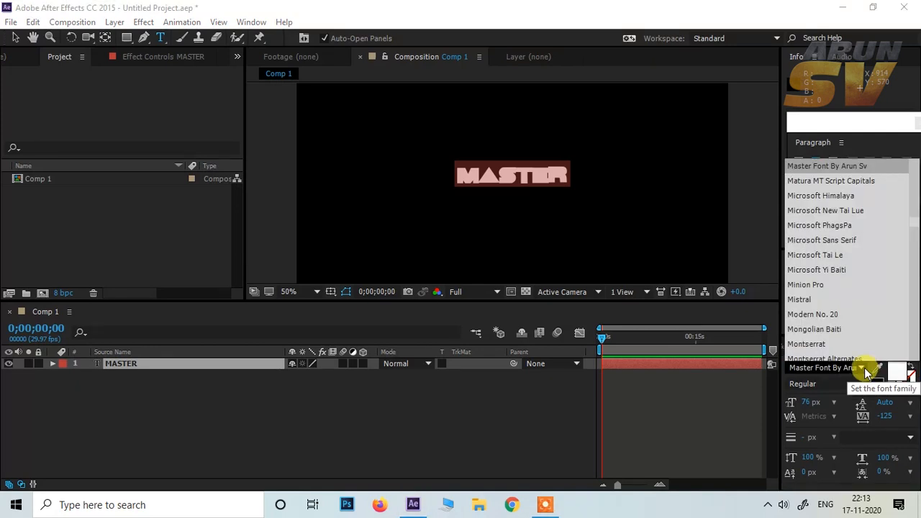
Increase the font size of the MASTER text to 147 px
{"action": "left_click", "coordinate": [603, 337]}
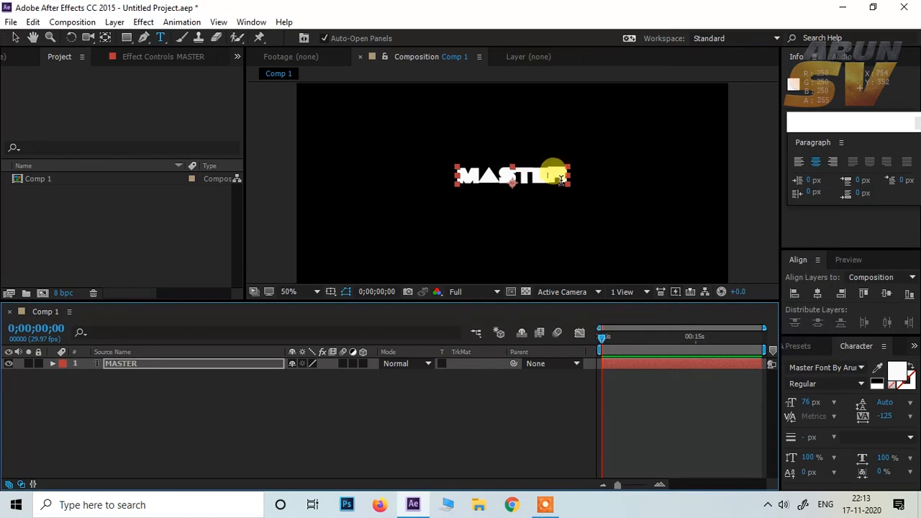
{"action": "double_click", "coordinate": [119, 365]}
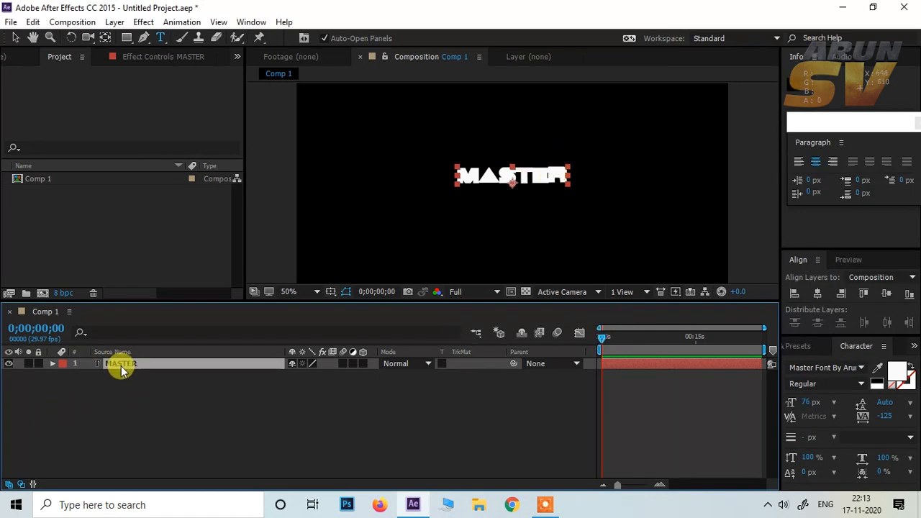
{"action": "left_click_drag", "start_coordinate": [808, 403], "coordinate": [856, 400]}
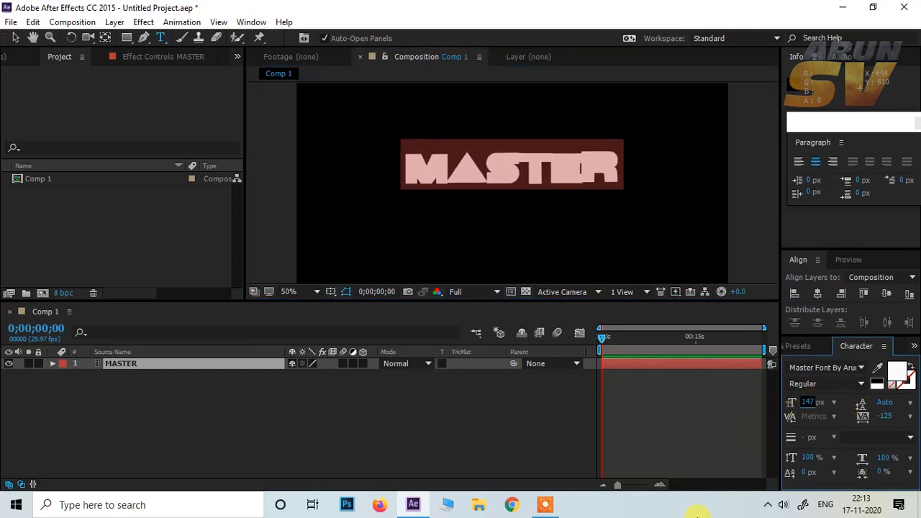
Add a black solid layer named e3d at 1280 x 720 px above the text layer
{"action": "right_click", "coordinate": [143, 403]}
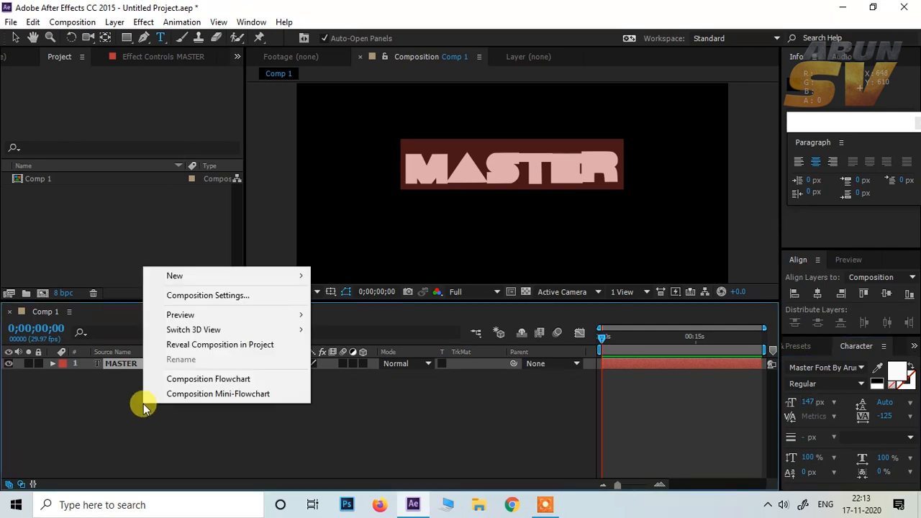
{"action": "mouse_move", "coordinate": [186, 277]}
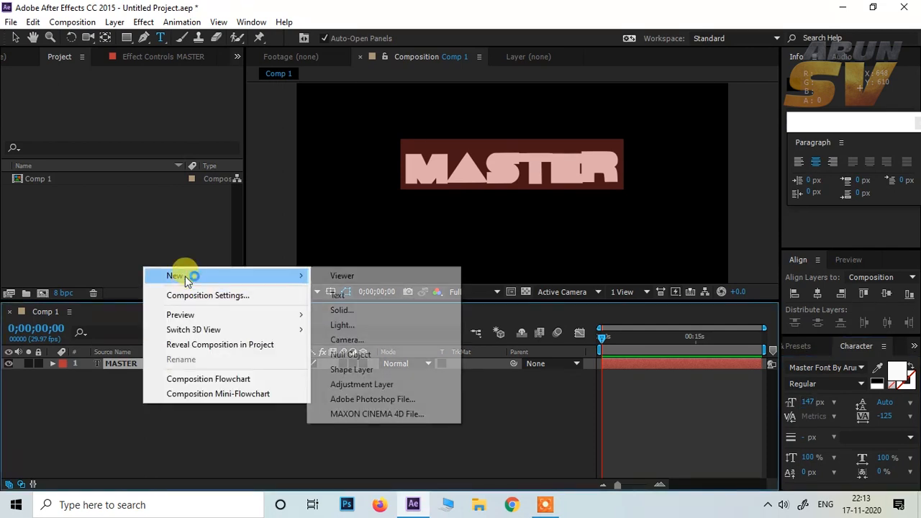
{"action": "left_click", "coordinate": [354, 315]}
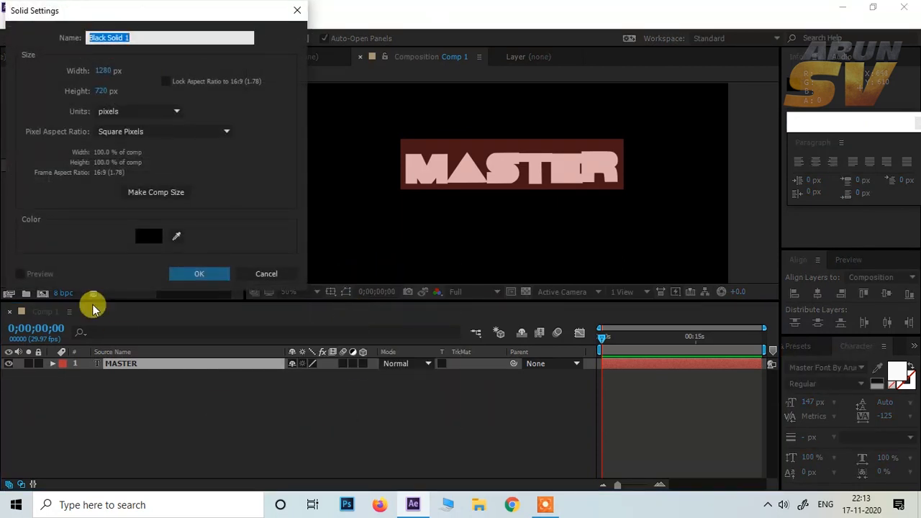
{"action": "left_click_drag", "start_coordinate": [165, 21], "coordinate": [233, 45]}
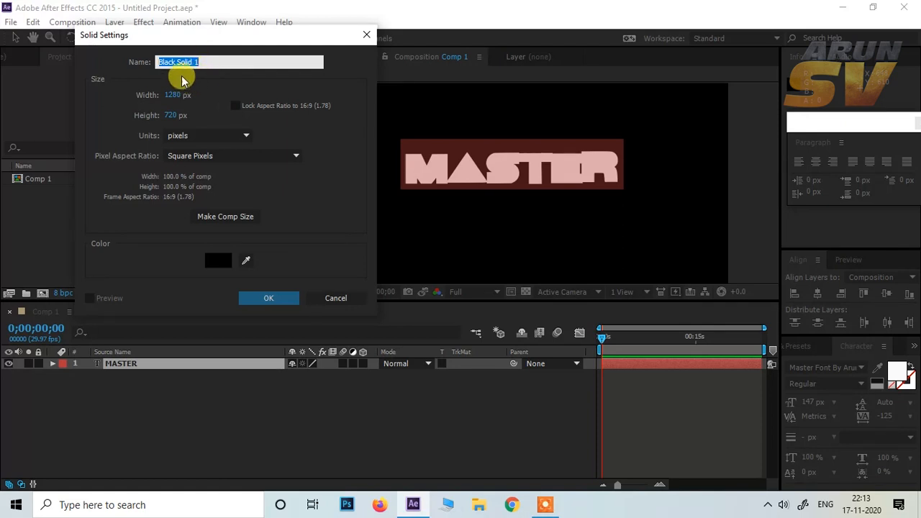
{"action": "type", "text": "e3d"}
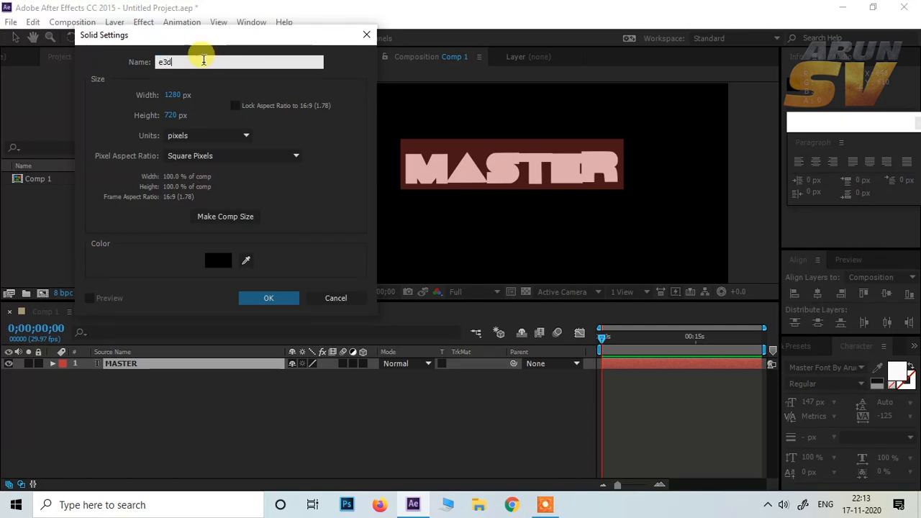
{"action": "left_click", "coordinate": [272, 298]}
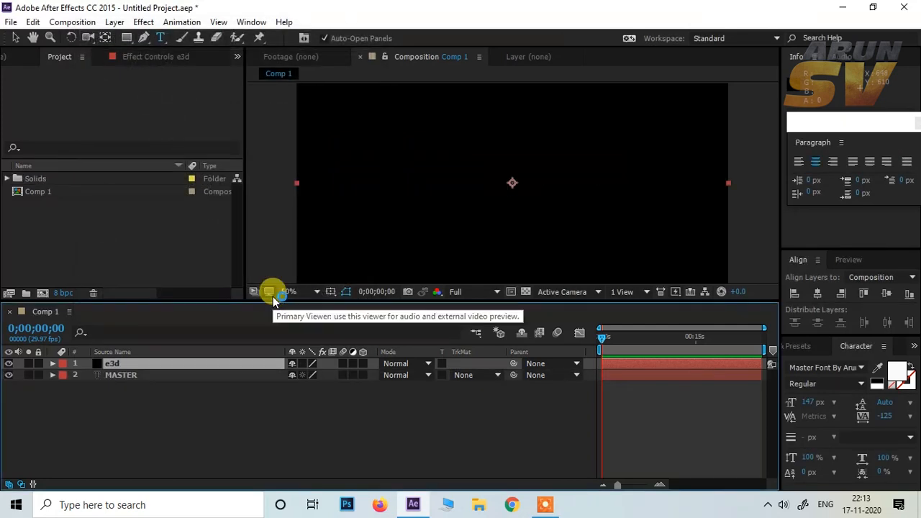
Apply the Video Copilot Element effect to the e3d solid
{"action": "left_click", "coordinate": [144, 21]}
{"action": "mouse_move", "coordinate": [192, 444]}
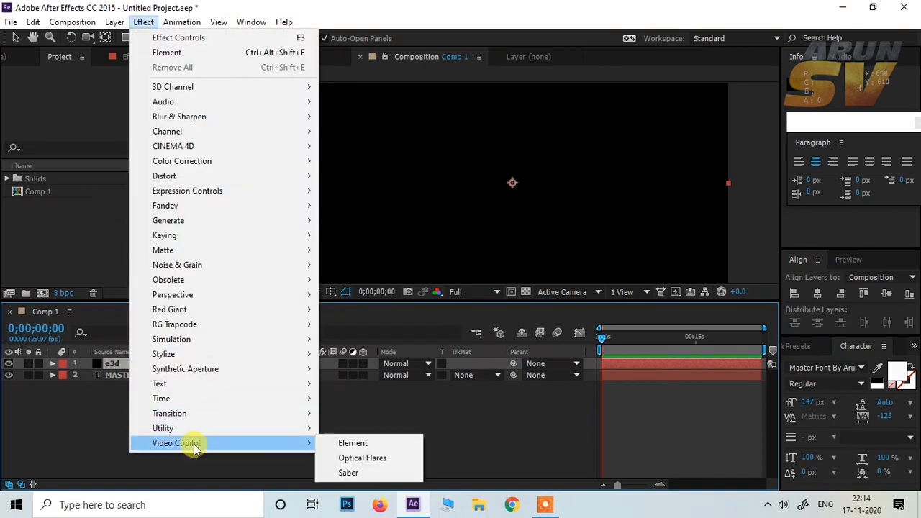
{"action": "left_click", "coordinate": [370, 444]}
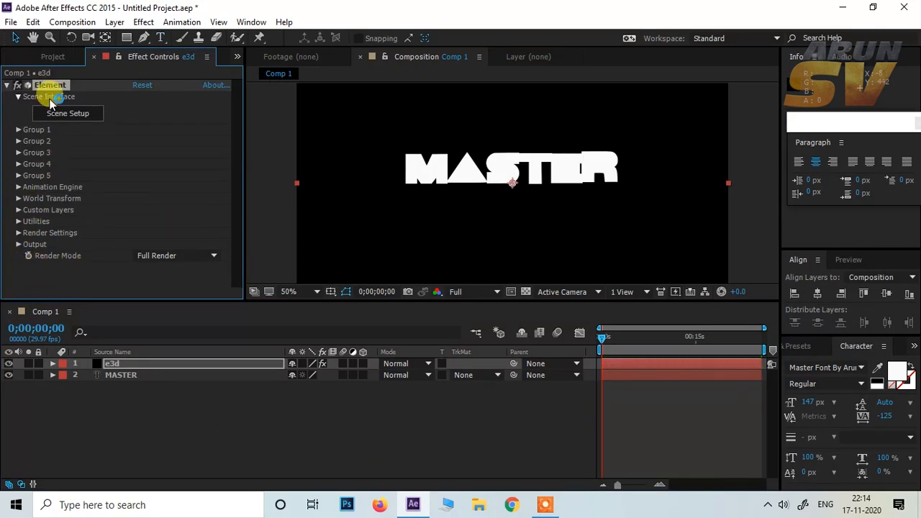
Assign the MASTER layer as Path Layer 1 in Element's custom text and masks, and open the effect's Scene Setup
{"action": "left_click", "coordinate": [18, 210]}
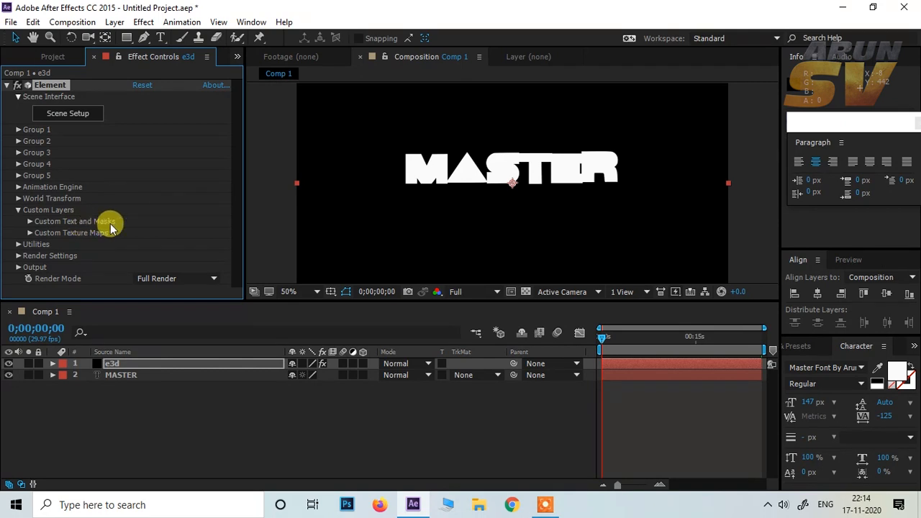
{"action": "left_click", "coordinate": [29, 222]}
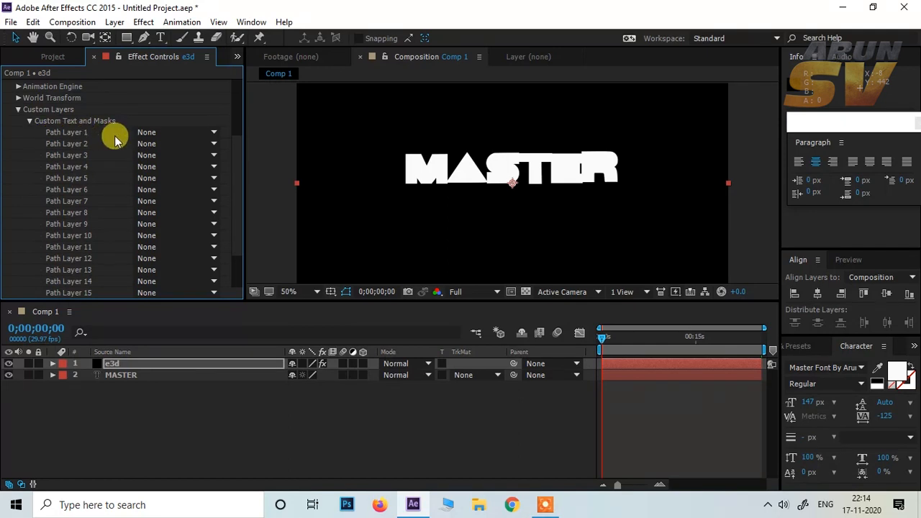
{"action": "left_click", "coordinate": [162, 133]}
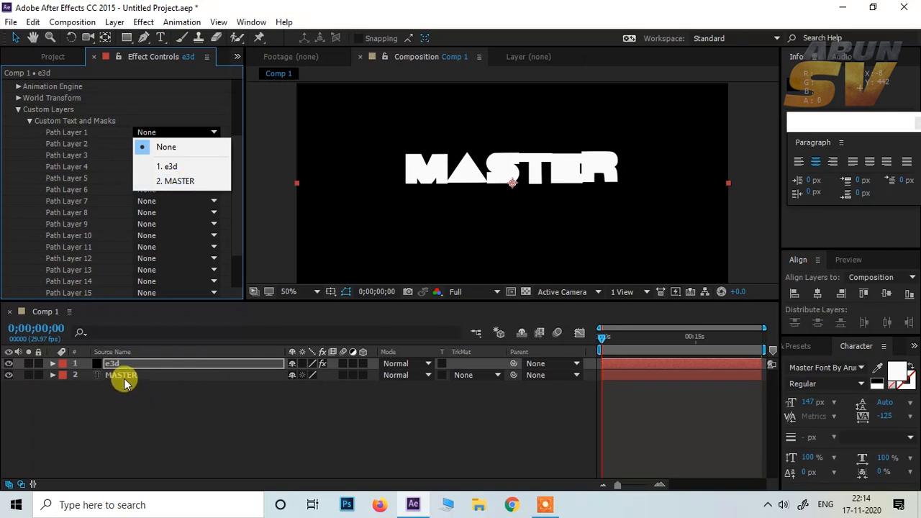
{"action": "left_click", "coordinate": [179, 183]}
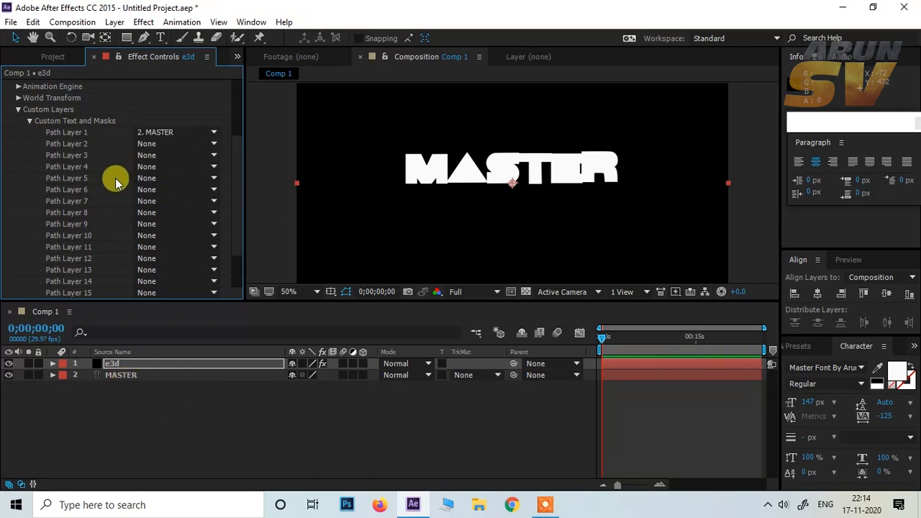
{"action": "scroll", "coordinate": [113, 180], "scroll_direction": "up", "scroll_amount": 3}
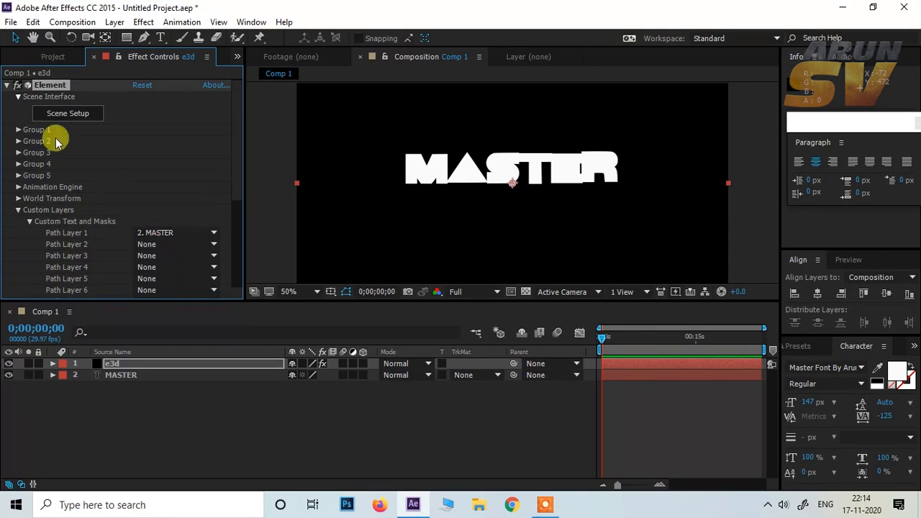
{"action": "left_click", "coordinate": [58, 113]}
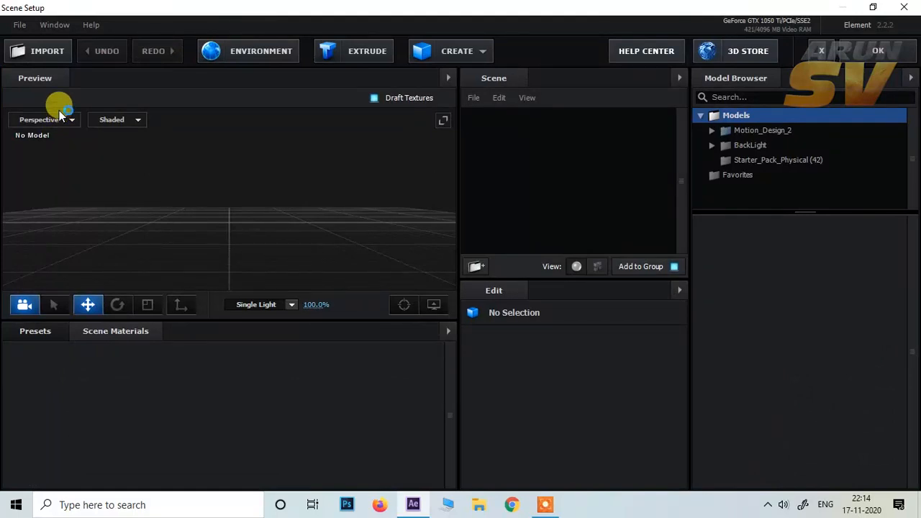
Extrude the MASTER text path into a 3D model
{"action": "left_click", "coordinate": [351, 57]}
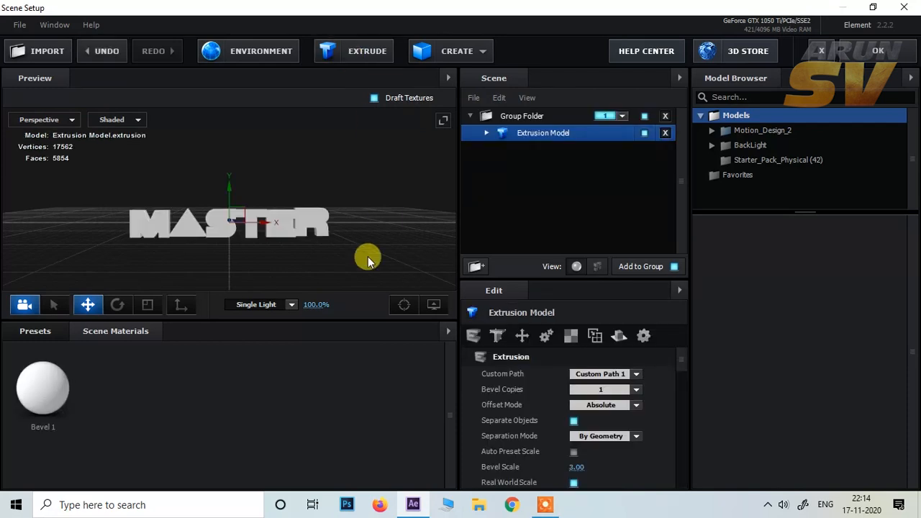
{"action": "mouse_move", "coordinate": [169, 225]}
{"action": "left_mouse_down"}
{"action": "mouse_move", "coordinate": [276, 267]}
{"action": "mouse_move", "coordinate": [362, 210]}
{"action": "mouse_move", "coordinate": [292, 228]}
{"action": "mouse_move", "coordinate": [201, 230]}
{"action": "mouse_move", "coordinate": [174, 165]}
{"action": "mouse_move", "coordinate": [180, 150]}
{"action": "mouse_move", "coordinate": [161, 237]}
{"action": "mouse_move", "coordinate": [167, 262]}
{"action": "mouse_move", "coordinate": [168, 144]}
{"action": "mouse_move", "coordinate": [156, 272]}
{"action": "mouse_move", "coordinate": [164, 245]}
{"action": "mouse_move", "coordinate": [180, 241]}
{"action": "mouse_move", "coordinate": [160, 234]}
{"action": "mouse_move", "coordinate": [170, 235]}
{"action": "left_mouse_up"}
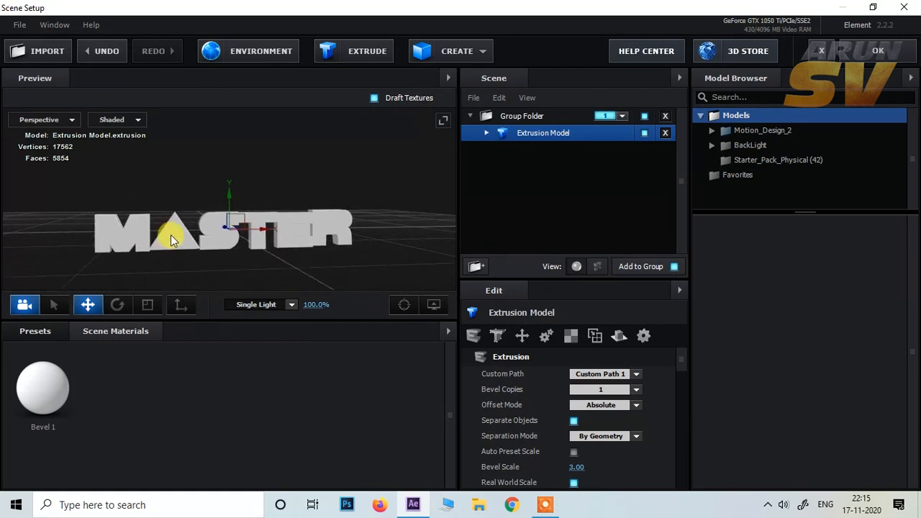
Try the gold clean metal preset from the Pro_Shaders_2 Metal materials on the extruded MASTER text
{"action": "left_click", "coordinate": [34, 332]}
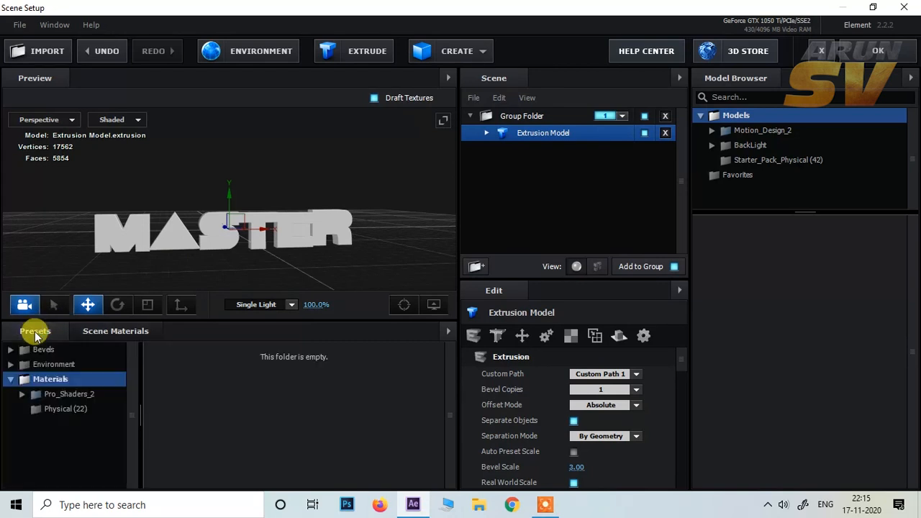
{"action": "double_click", "coordinate": [58, 395]}
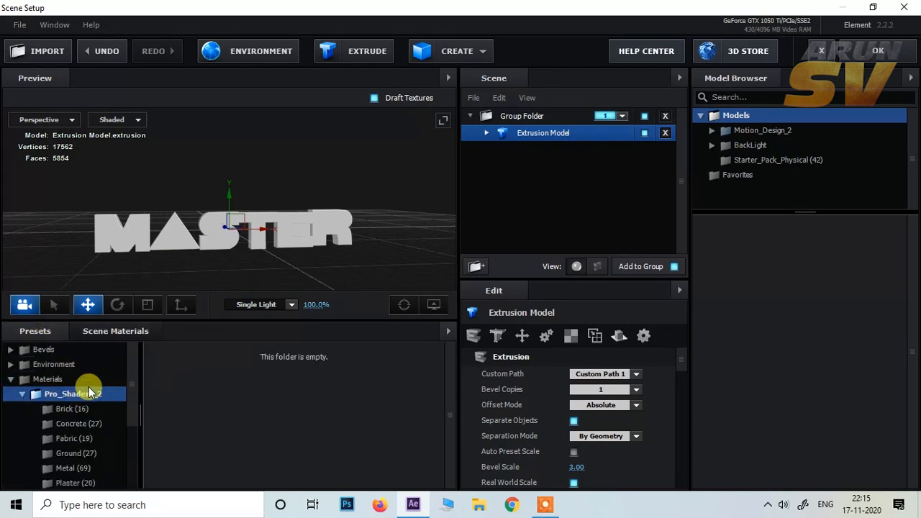
{"action": "scroll", "coordinate": [89, 385], "scroll_direction": "down", "scroll_amount": 2}
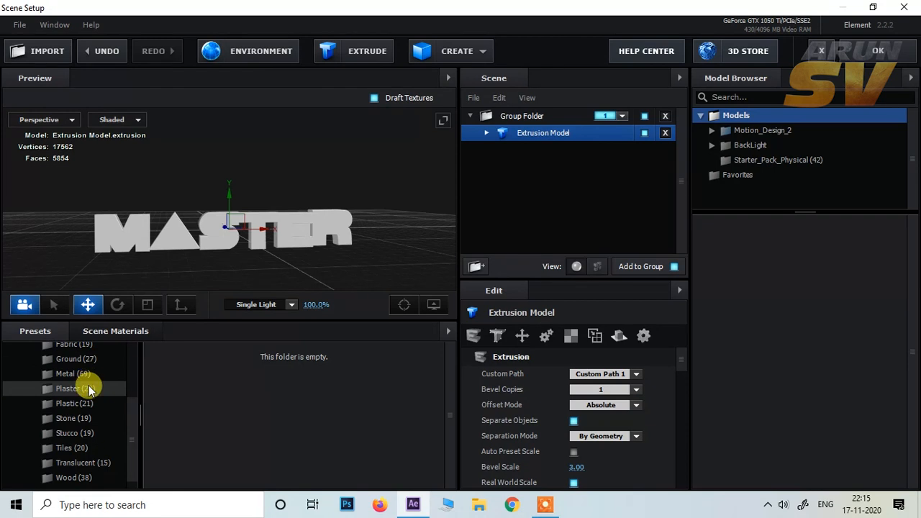
{"action": "left_click", "coordinate": [80, 375]}
{"action": "scroll", "coordinate": [385, 423], "scroll_direction": "down", "scroll_amount": 1}
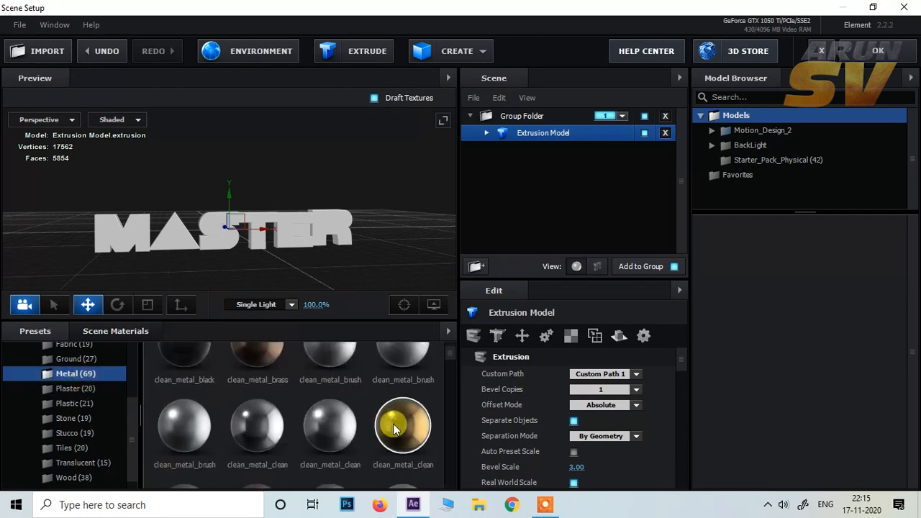
{"action": "left_click", "coordinate": [407, 418]}
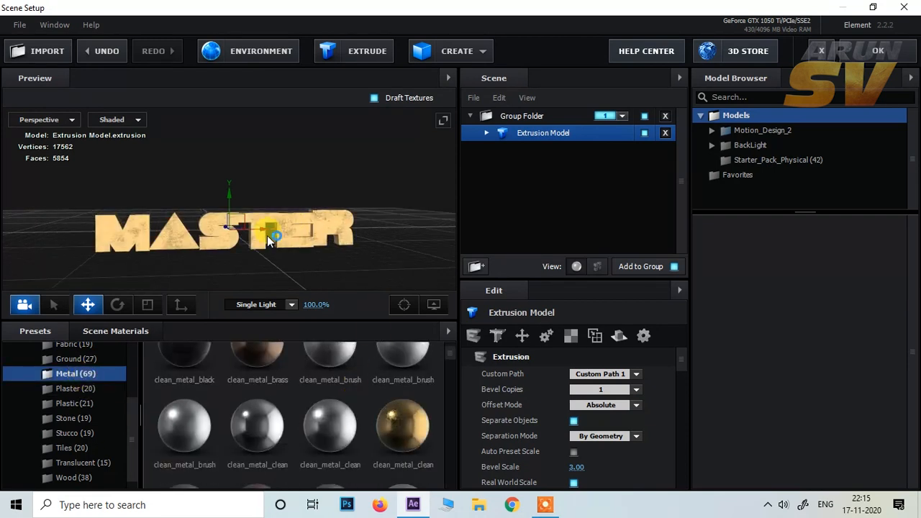
{"action": "mouse_move", "coordinate": [259, 228]}
{"action": "left_mouse_down"}
{"action": "mouse_move", "coordinate": [251, 232]}
{"action": "mouse_move", "coordinate": [274, 267]}
{"action": "mouse_move", "coordinate": [231, 246]}
{"action": "mouse_move", "coordinate": [266, 223]}
{"action": "left_mouse_up"}
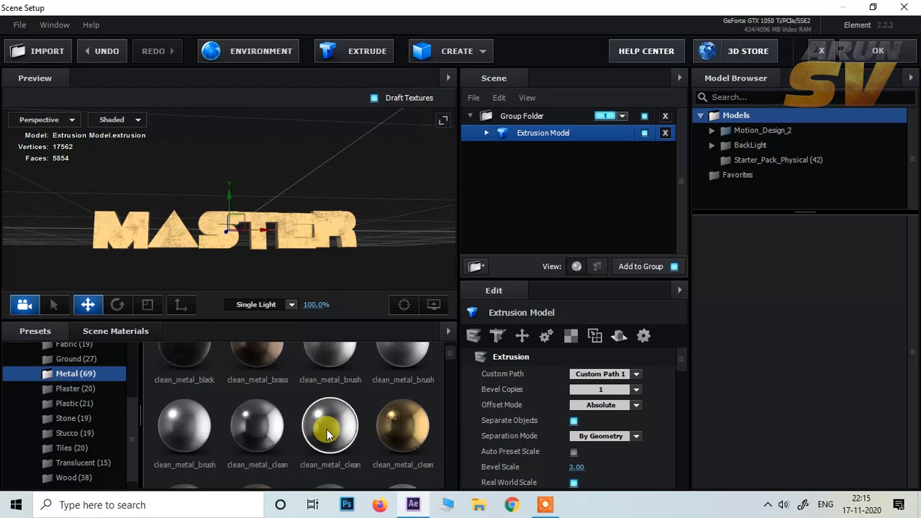
{"action": "scroll", "coordinate": [329, 432], "scroll_direction": "up", "scroll_amount": 1}
{"action": "scroll", "coordinate": [335, 410], "scroll_direction": "down", "scroll_amount": 3}
{"action": "scroll", "coordinate": [335, 410], "scroll_direction": "up", "scroll_amount": 3}
{"action": "left_click_drag", "start_coordinate": [204, 393], "coordinate": [282, 227]}
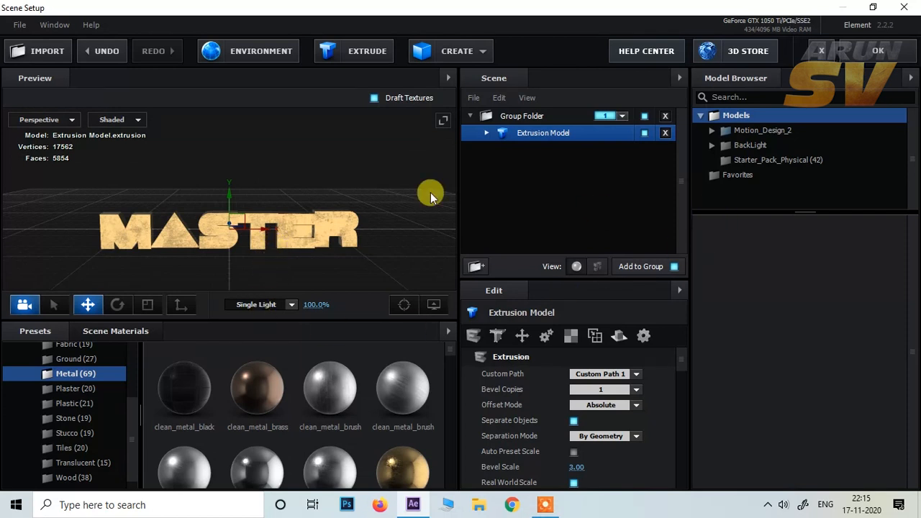
Expand the extrusion model and toggle its clean_metal_clean_gold material off and on
{"action": "left_click", "coordinate": [486, 133]}
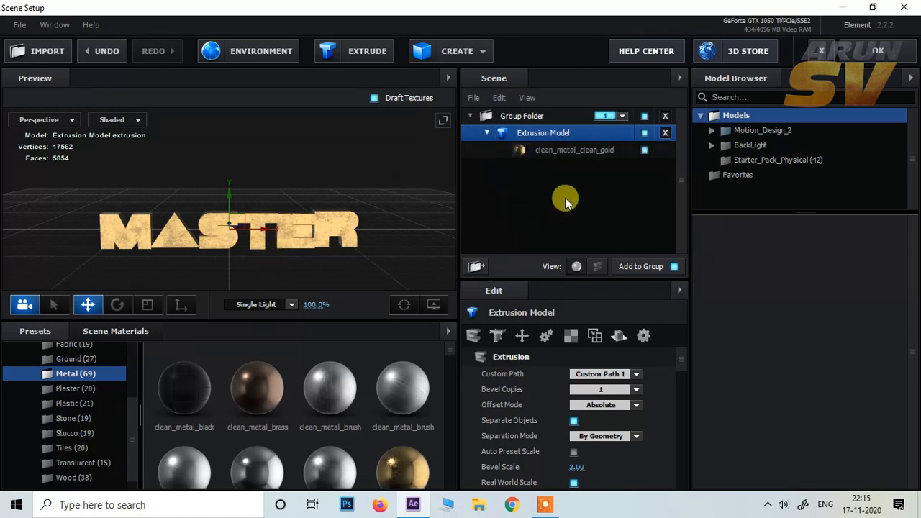
{"action": "left_click", "coordinate": [644, 151]}
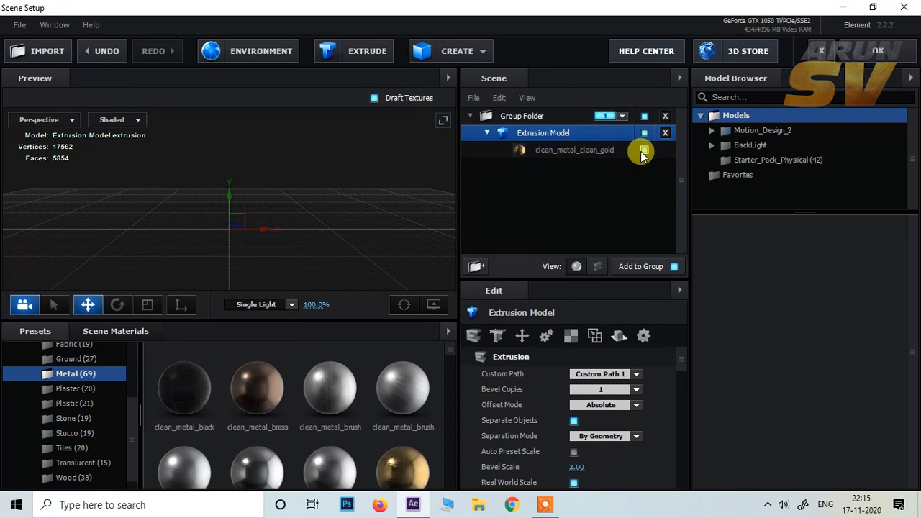
{"action": "left_click", "coordinate": [644, 150]}
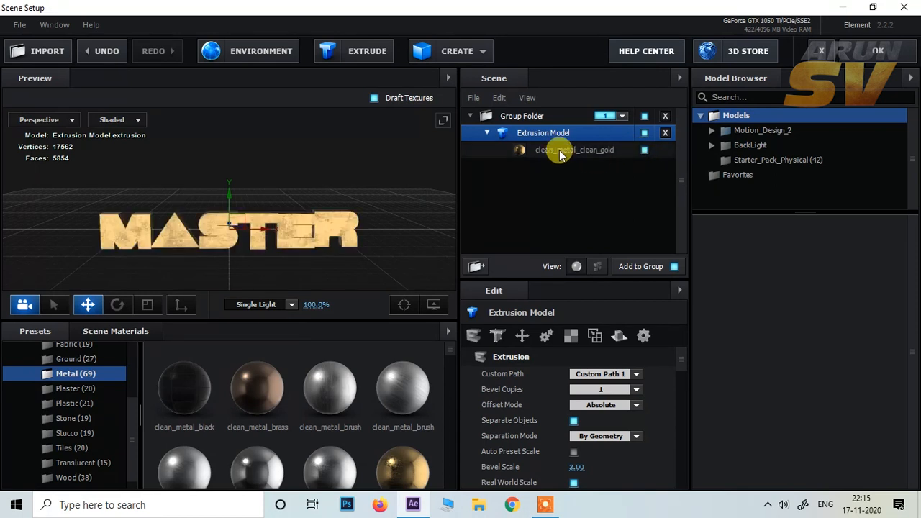
Undo the gold metal material on the extruded text
{"action": "key", "text": "ctrl+z"}
{"action": "key", "text": "ctrl+z"}
{"action": "key", "text": "ctrl+z"}
{"action": "key", "text": "ctrl+z"}
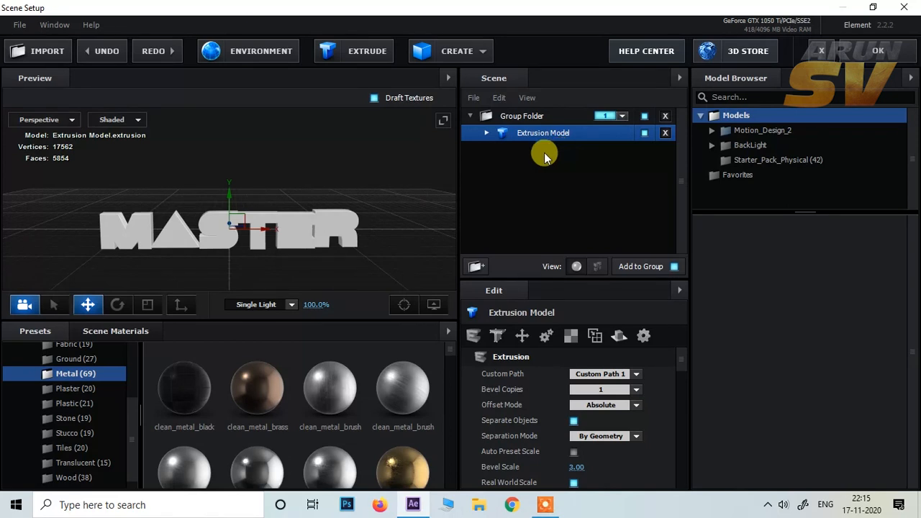
Select the extrusion model's Bevel 1 material and open the texture file selection for its Diffuse channel
{"action": "left_click", "coordinate": [487, 133]}
{"action": "left_click", "coordinate": [545, 151]}
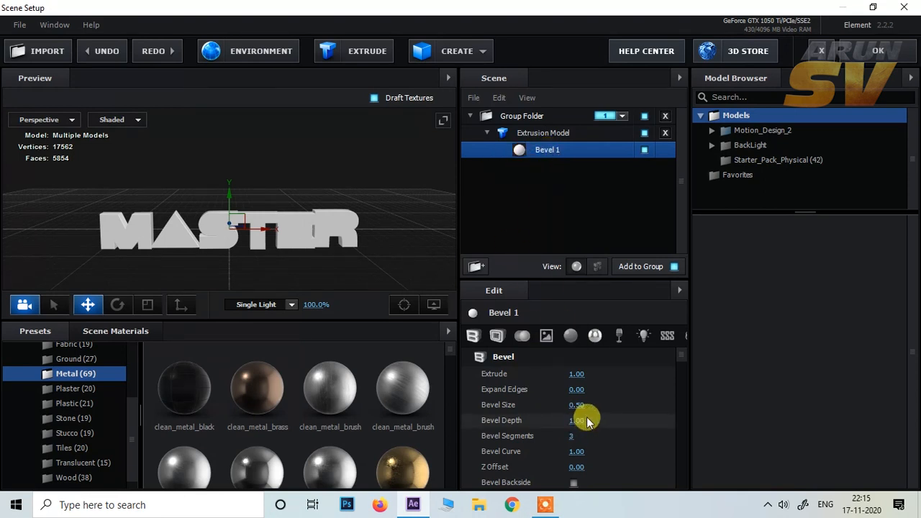
{"action": "scroll", "coordinate": [585, 417], "scroll_direction": "down", "scroll_amount": 5}
{"action": "scroll", "coordinate": [587, 418], "scroll_direction": "down", "scroll_amount": 4}
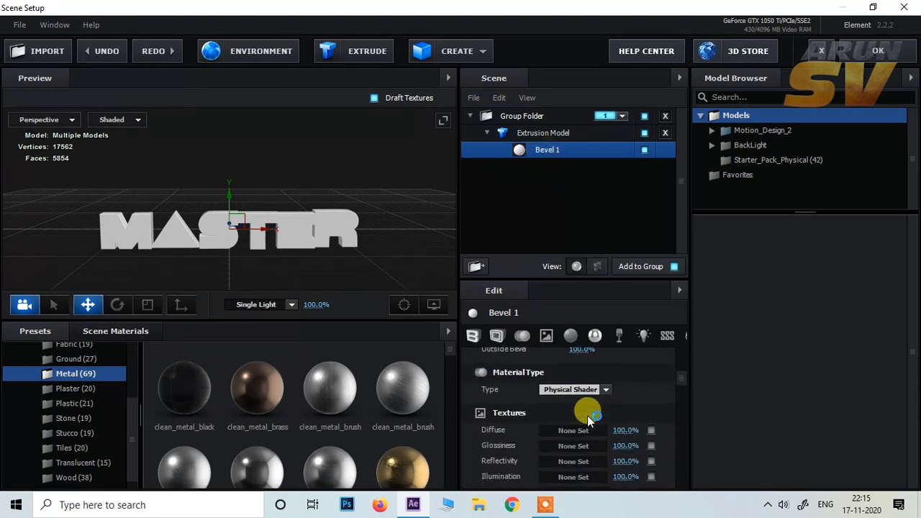
{"action": "scroll", "coordinate": [579, 414], "scroll_direction": "down", "scroll_amount": 3}
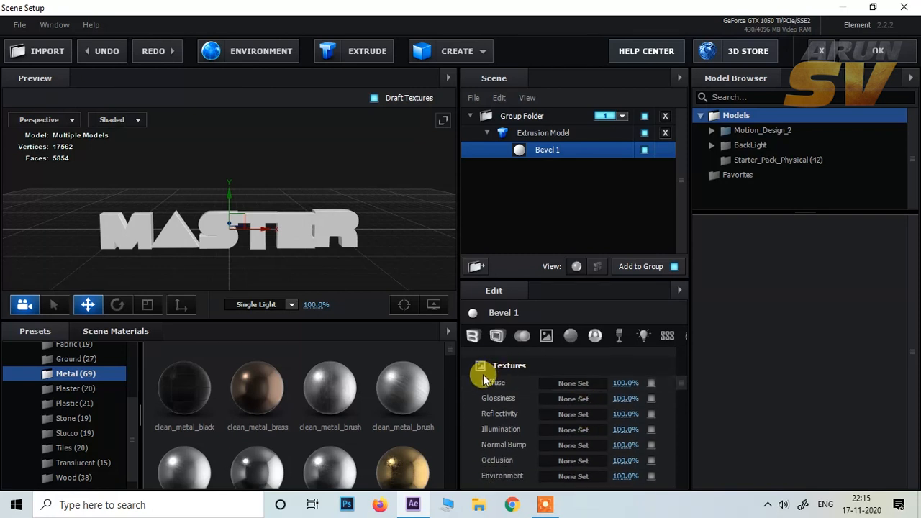
{"action": "left_click", "coordinate": [574, 385]}
{"action": "left_click_drag", "start_coordinate": [622, 200], "coordinate": [592, 118]}
{"action": "left_click", "coordinate": [537, 166]}
{"action": "left_click", "coordinate": [539, 164]}
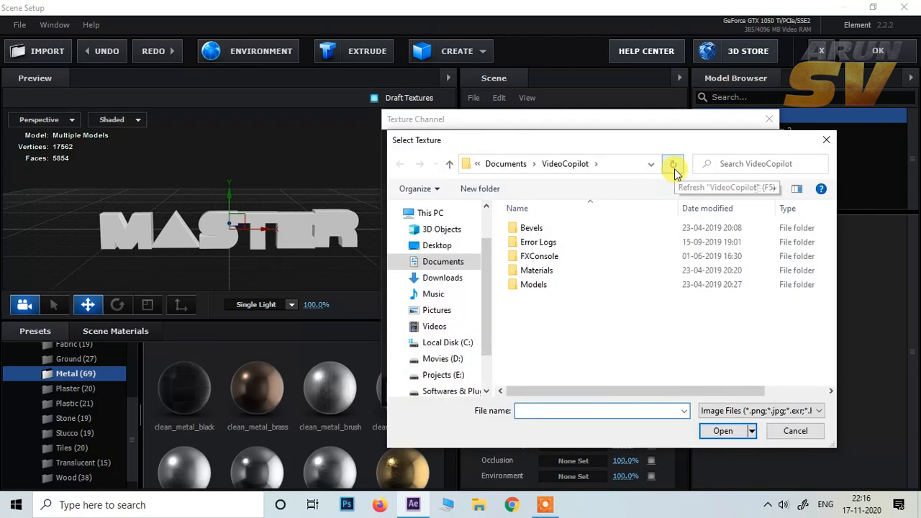
Load grunge-vintage-old-paper-background.jpg from the Master folder on drive E: as the Diffuse texture and accept it
{"action": "scroll", "coordinate": [471, 306], "scroll_direction": "down", "scroll_amount": 2}
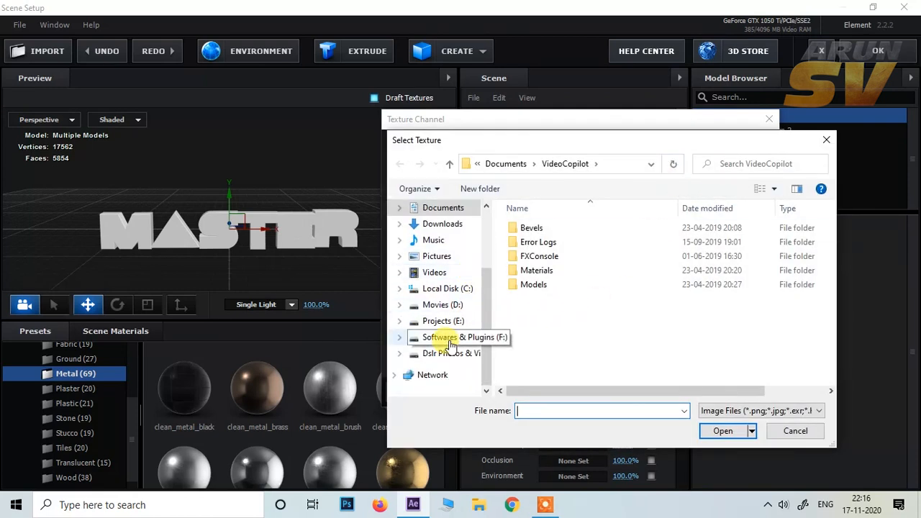
{"action": "left_click", "coordinate": [439, 321]}
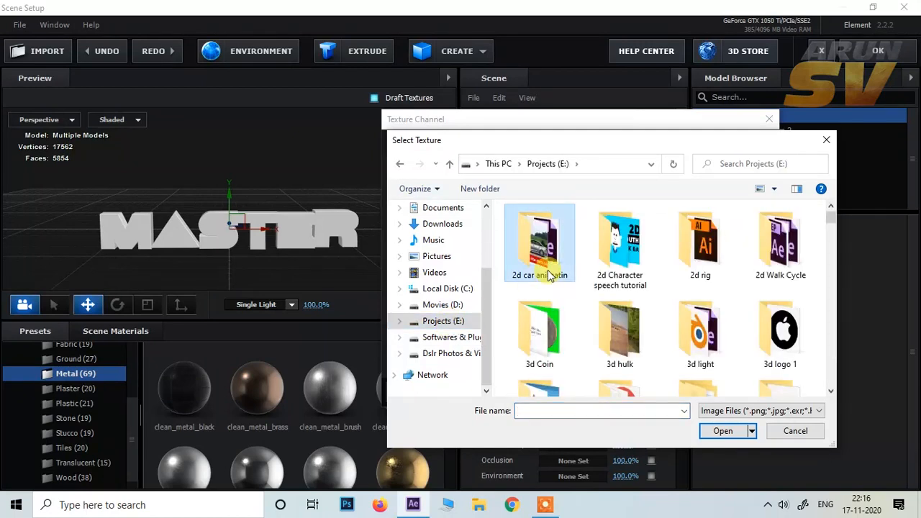
{"action": "scroll", "coordinate": [549, 276], "scroll_direction": "down", "scroll_amount": 5}
{"action": "key", "text": "m"}
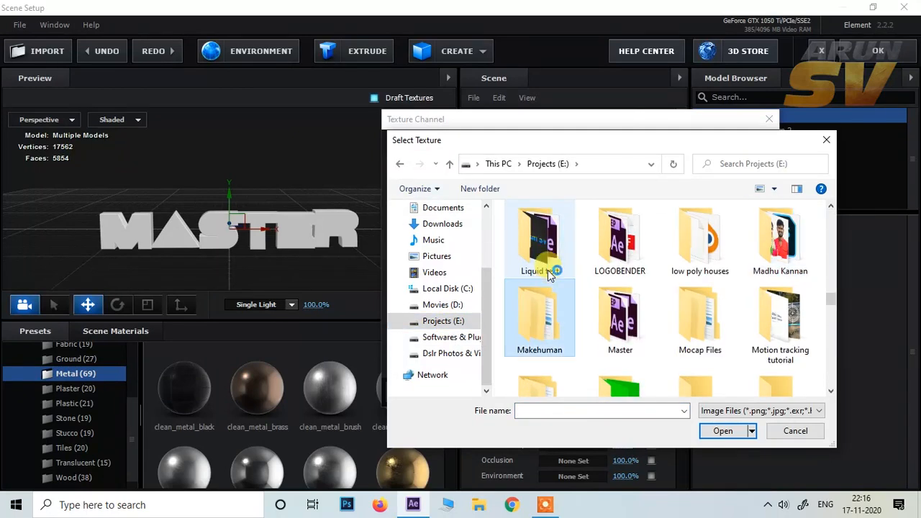
{"action": "key", "text": "m"}
{"action": "key", "text": "Return"}
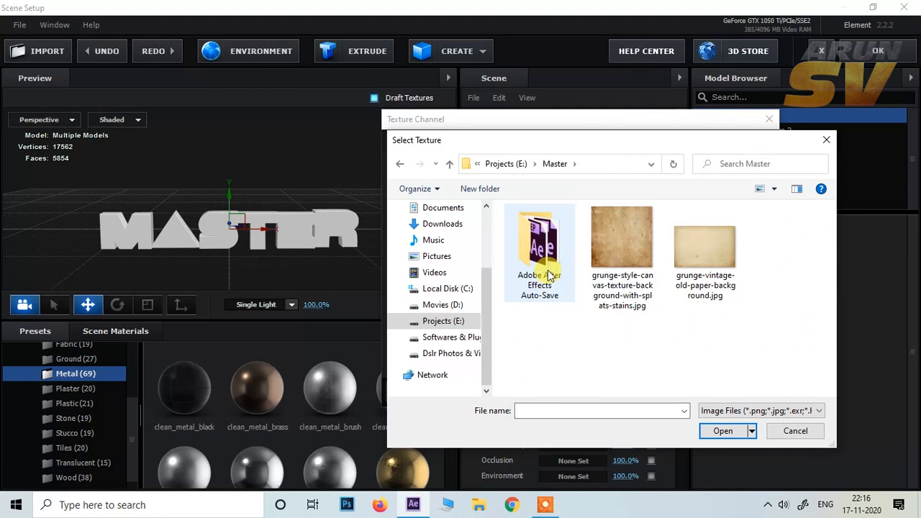
{"action": "left_click", "coordinate": [708, 262]}
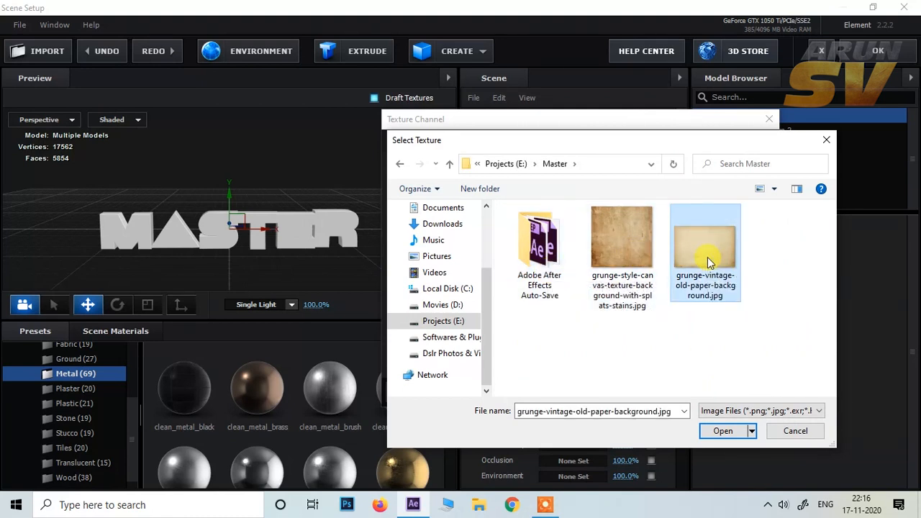
{"action": "left_click", "coordinate": [721, 430]}
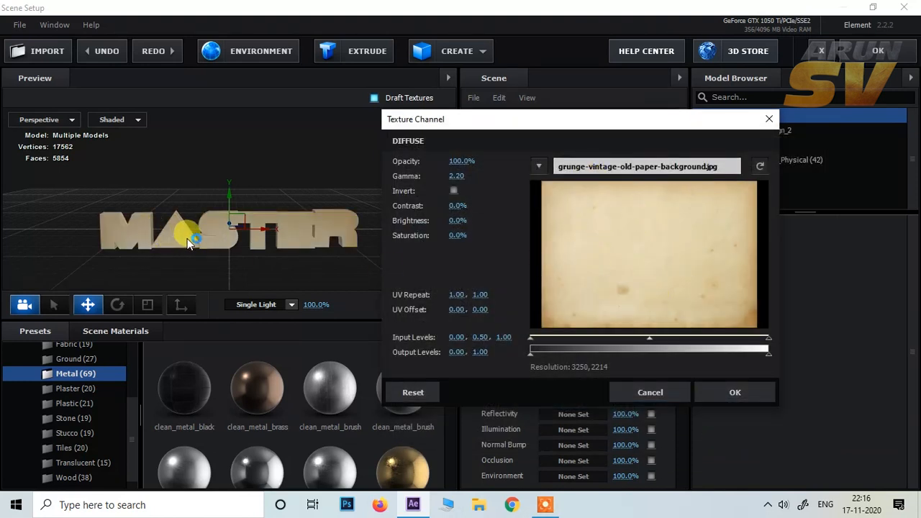
{"action": "left_click", "coordinate": [739, 393]}
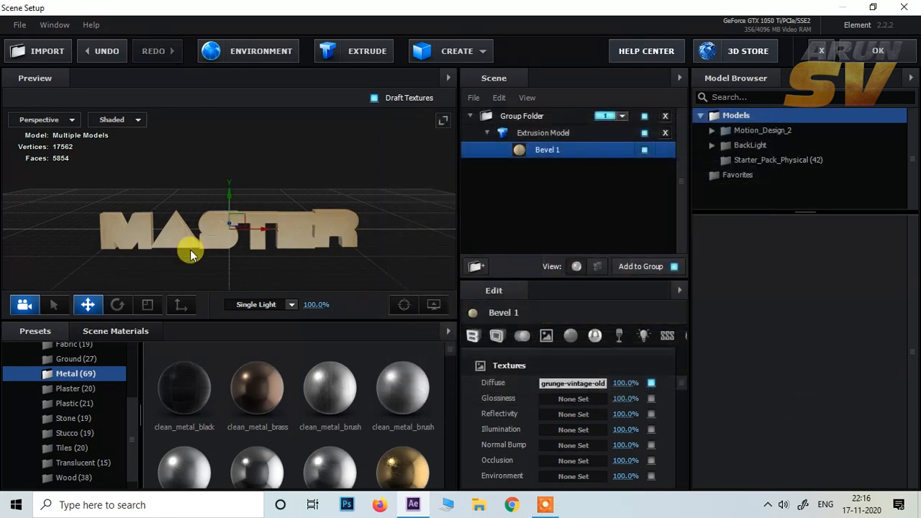
Inspect the textured MASTER model from other angles and accept the scene to return to the composition
{"action": "left_click_drag", "start_coordinate": [200, 270], "coordinate": [189, 242]}
{"action": "left_click_drag", "start_coordinate": [412, 252], "coordinate": [259, 216]}
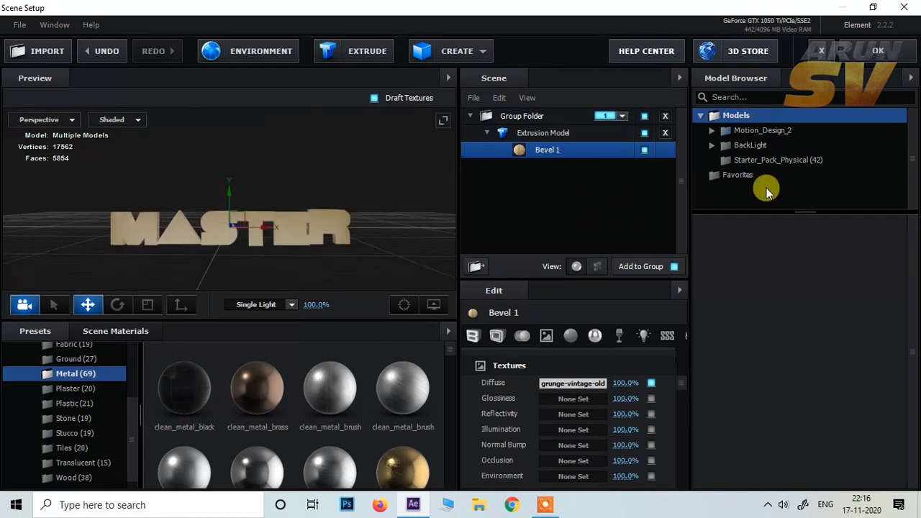
{"action": "left_click", "coordinate": [865, 53]}
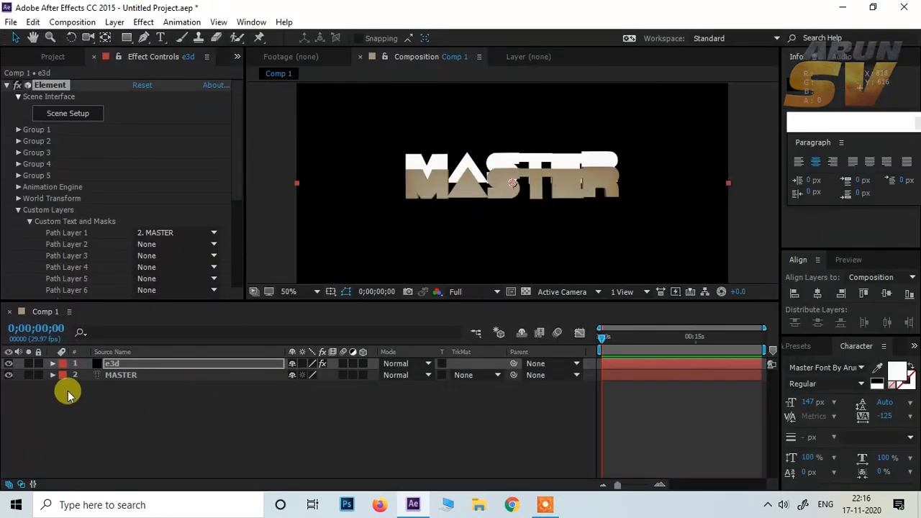
Hide the original MASTER text layer so only the Element version is shown
{"action": "left_click", "coordinate": [128, 375]}
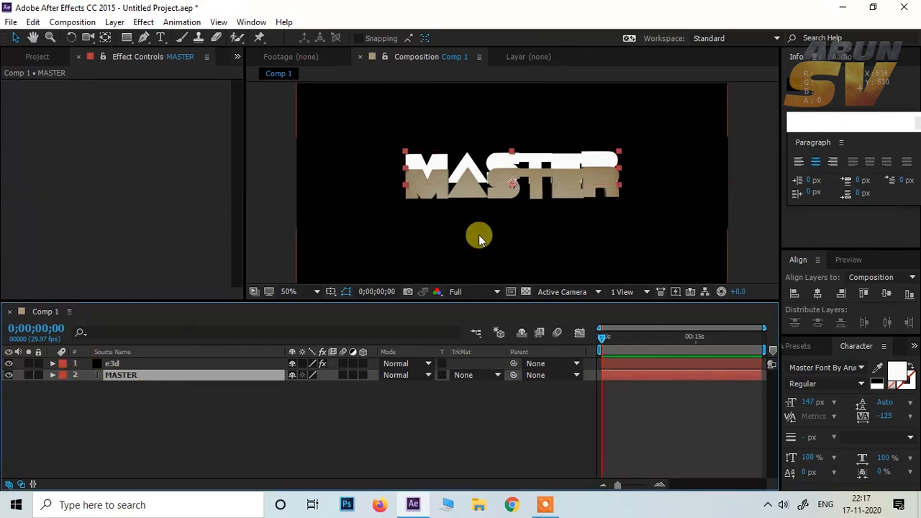
{"action": "left_click", "coordinate": [8, 375]}
{"action": "key", "text": "ctrl+t"}
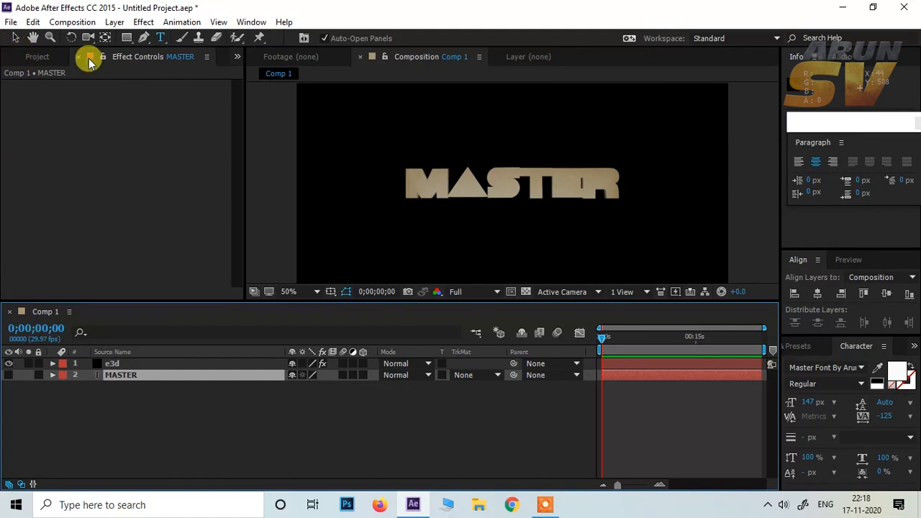
Reopen Scene Setup from the e3d layer and duplicate the Group Folder containing the extruded text
{"action": "left_click", "coordinate": [126, 364]}
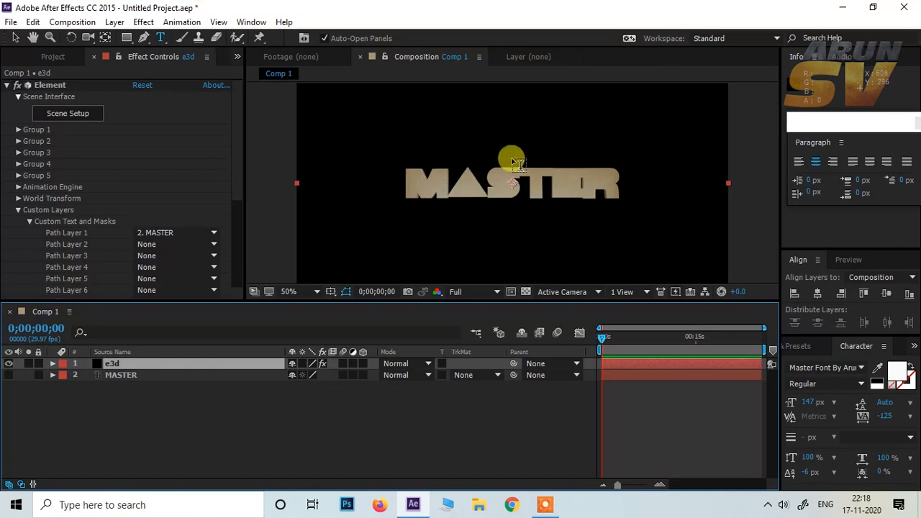
{"action": "left_click", "coordinate": [63, 117]}
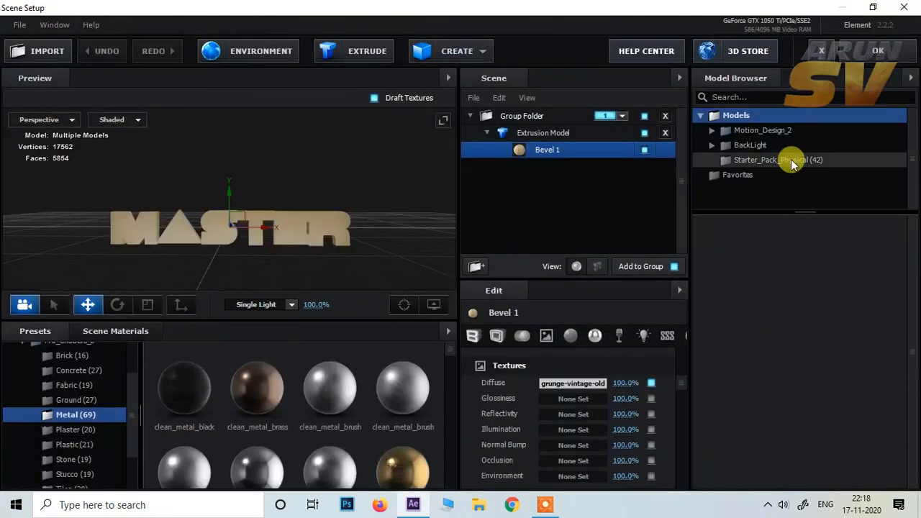
{"action": "left_click", "coordinate": [470, 116]}
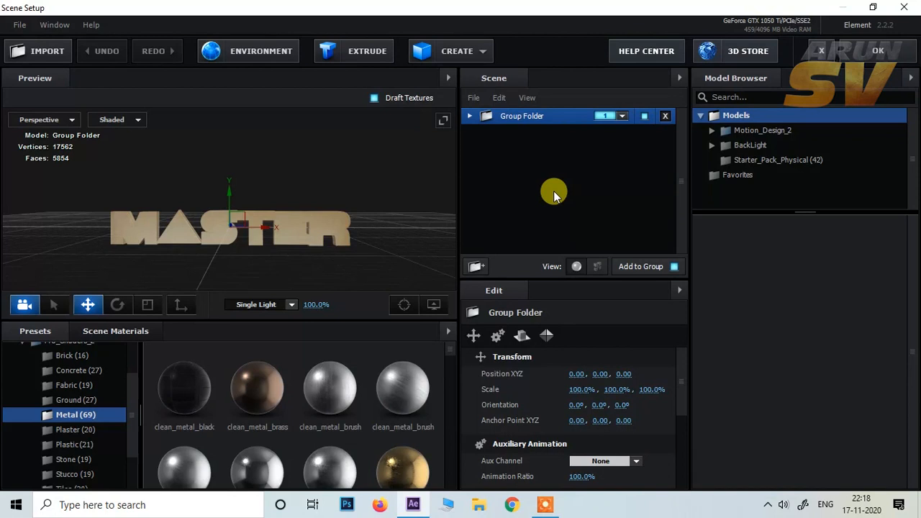
{"action": "key", "text": "ctrl+d"}
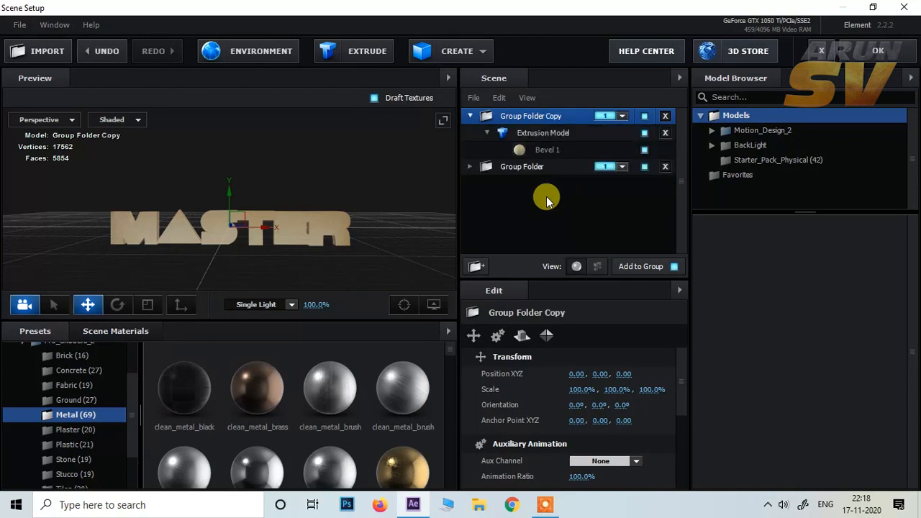
{"action": "left_click", "coordinate": [470, 117]}
Assign Group Folder Copy to group 2 and accept the scene
{"action": "left_click", "coordinate": [623, 116]}
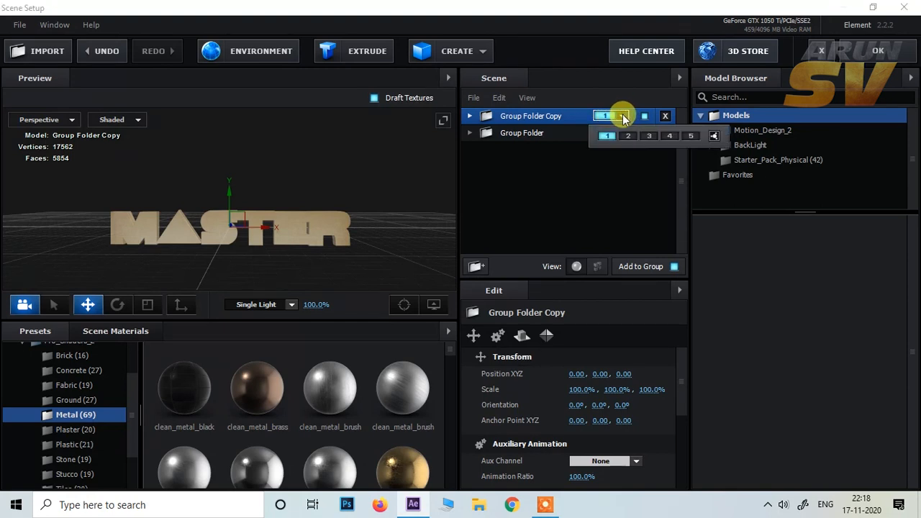
{"action": "left_click", "coordinate": [622, 175]}
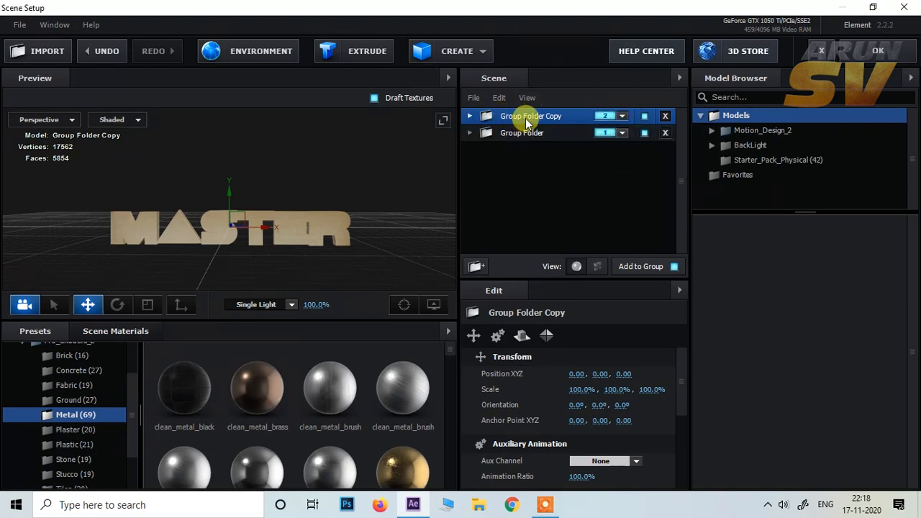
{"action": "left_click", "coordinate": [876, 49]}
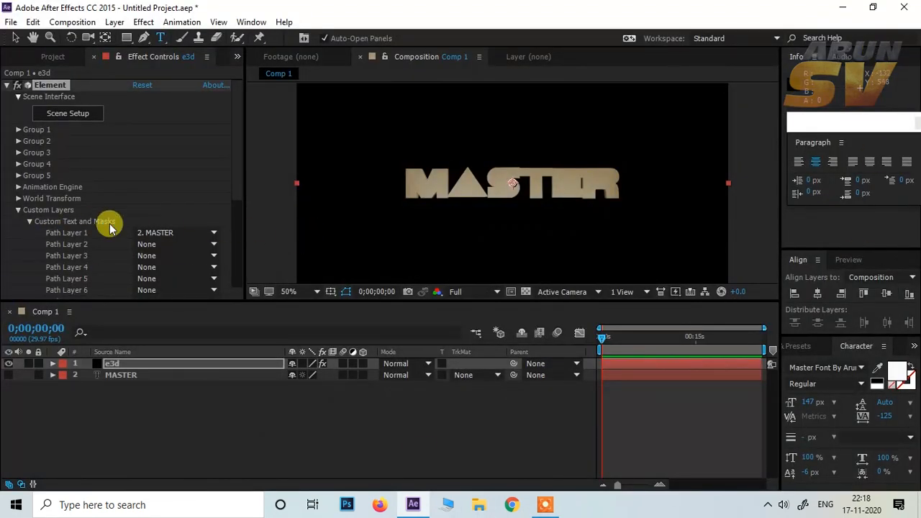
Expand the Element effect's Animation Engine settings and check its start and finish groups against the MASTER title
{"action": "left_click", "coordinate": [19, 208]}
{"action": "left_click", "coordinate": [18, 187]}
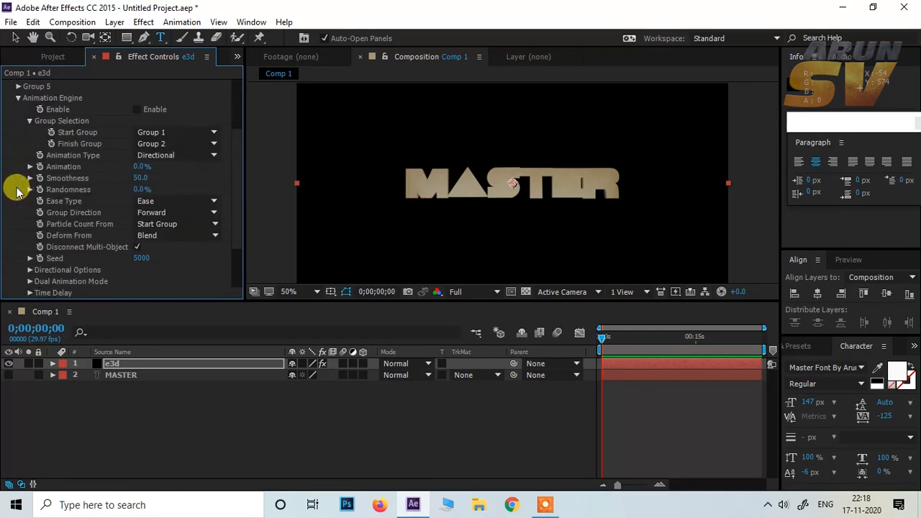
{"action": "scroll", "coordinate": [66, 225], "scroll_direction": "up", "scroll_amount": 4}
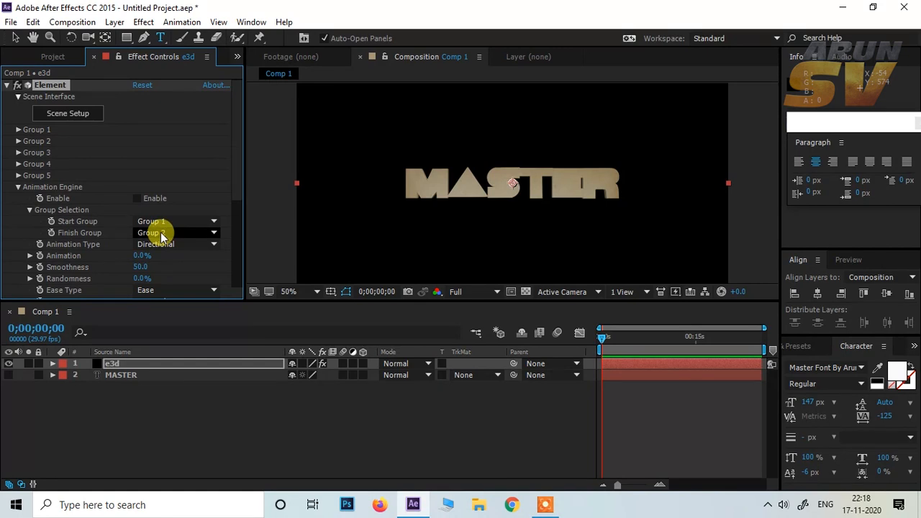
{"action": "left_click", "coordinate": [185, 234]}
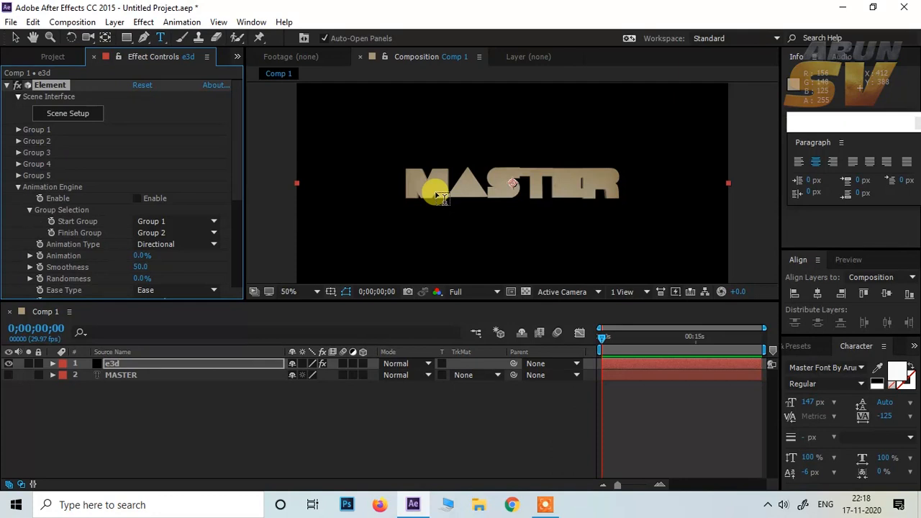
{"action": "key", "text": "comma"}
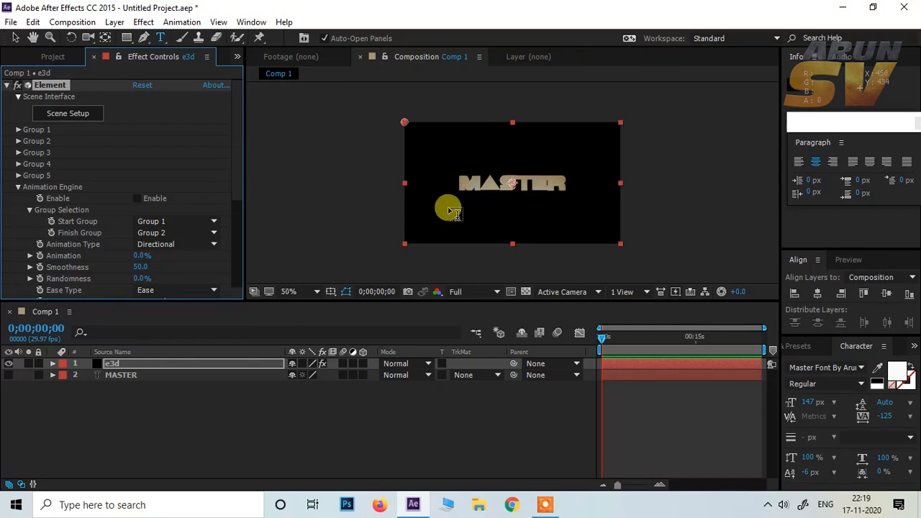
{"action": "key", "text": "period"}
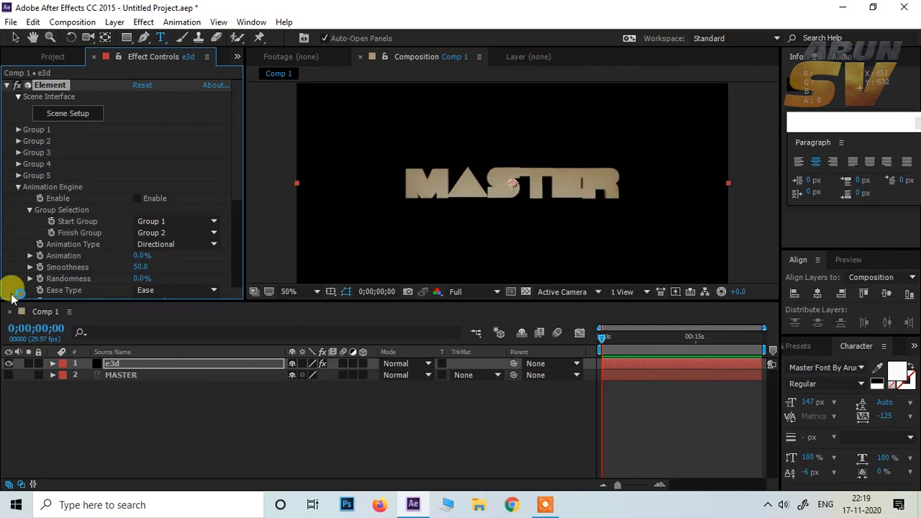
Enable Multi-Object in the Particle Look settings of Group 1
{"action": "left_click", "coordinate": [18, 130]}
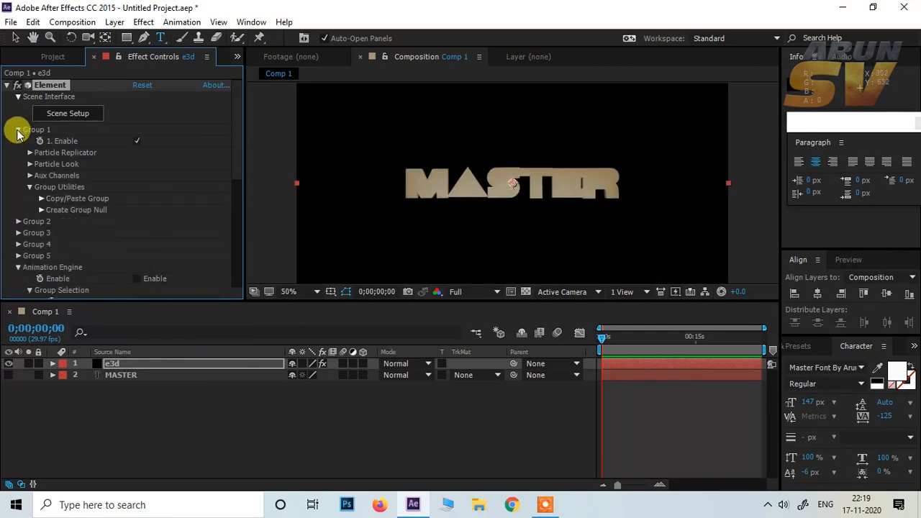
{"action": "left_click", "coordinate": [30, 164]}
{"action": "scroll", "coordinate": [97, 230], "scroll_direction": "down", "scroll_amount": 1}
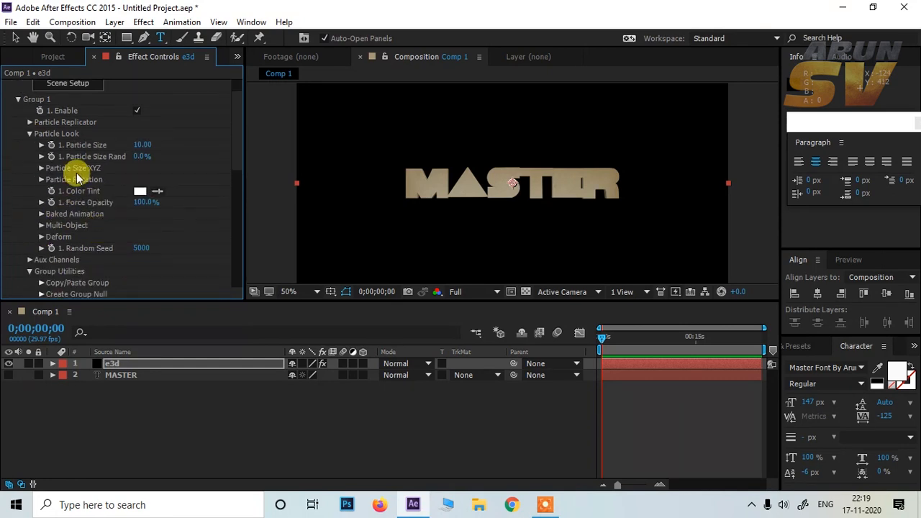
{"action": "left_click", "coordinate": [42, 226]}
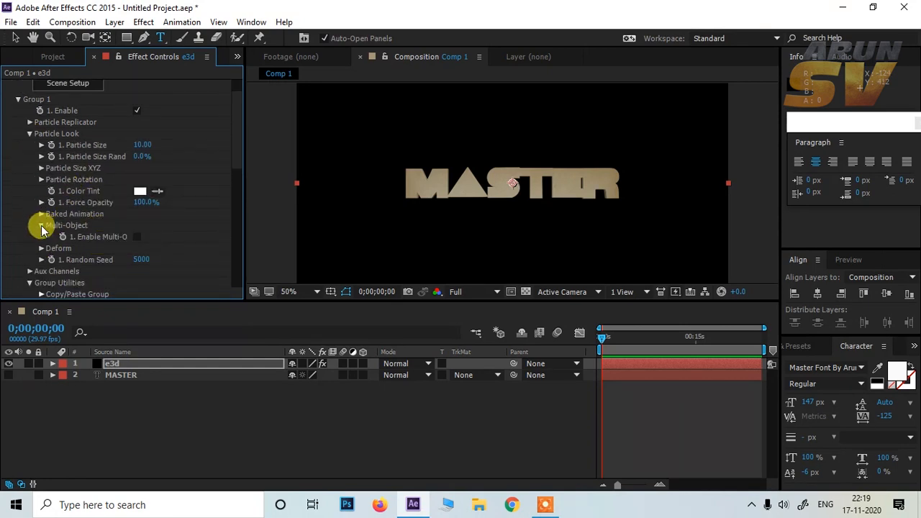
{"action": "left_click", "coordinate": [136, 238]}
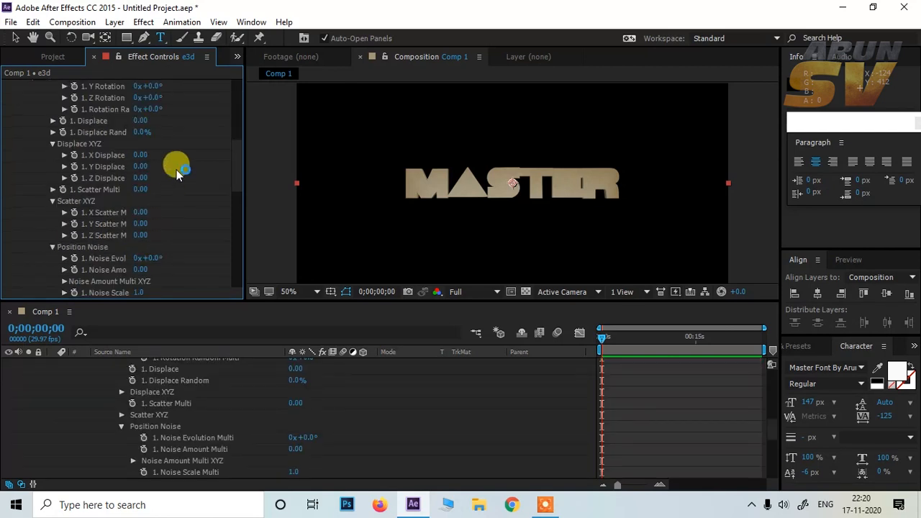
Set Group 1's Particle Replicator Position Z to -1800
{"action": "scroll", "coordinate": [137, 248], "scroll_direction": "up", "scroll_amount": 5}
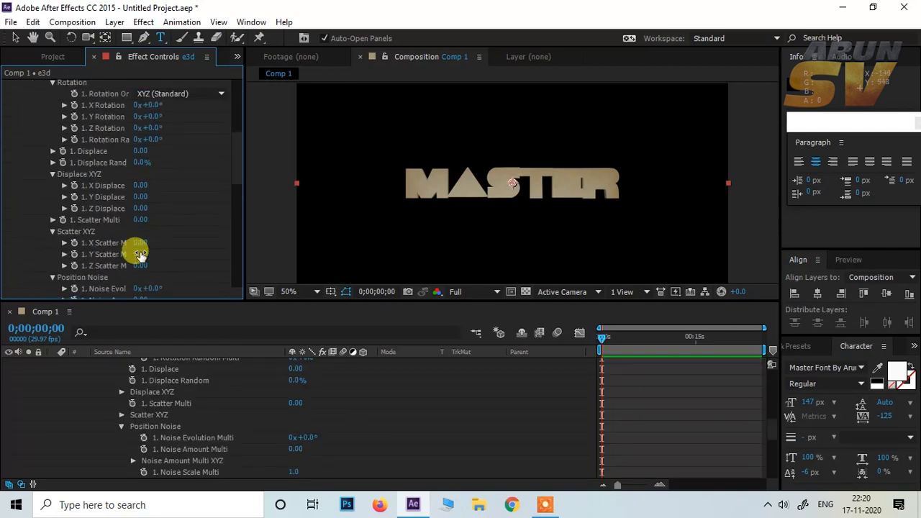
{"action": "scroll", "coordinate": [139, 253], "scroll_direction": "up", "scroll_amount": 3}
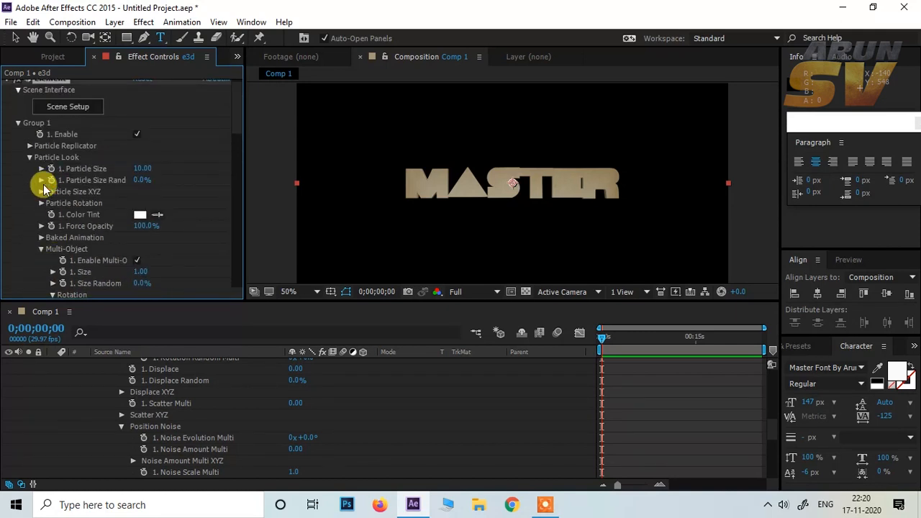
{"action": "scroll", "coordinate": [45, 189], "scroll_direction": "up", "scroll_amount": 1}
{"action": "left_click", "coordinate": [30, 152]}
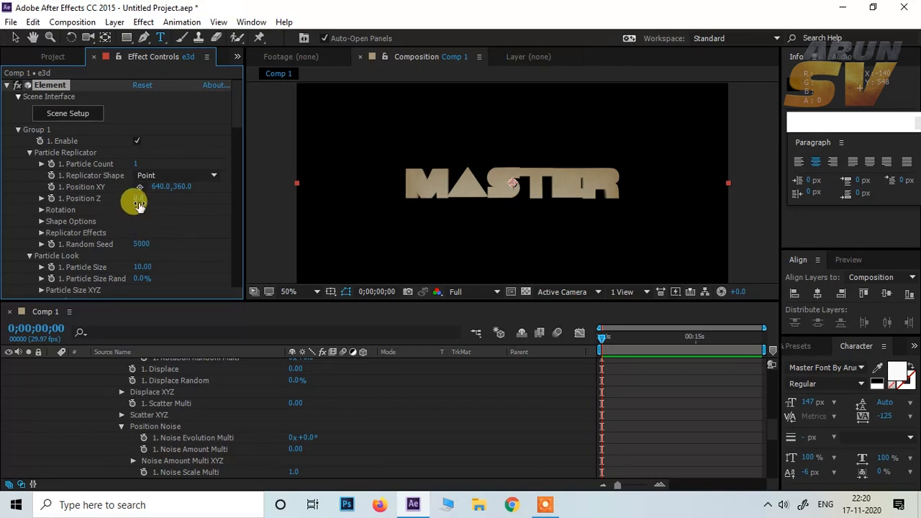
{"action": "left_click_drag", "start_coordinate": [139, 199], "coordinate": [36, 221]}
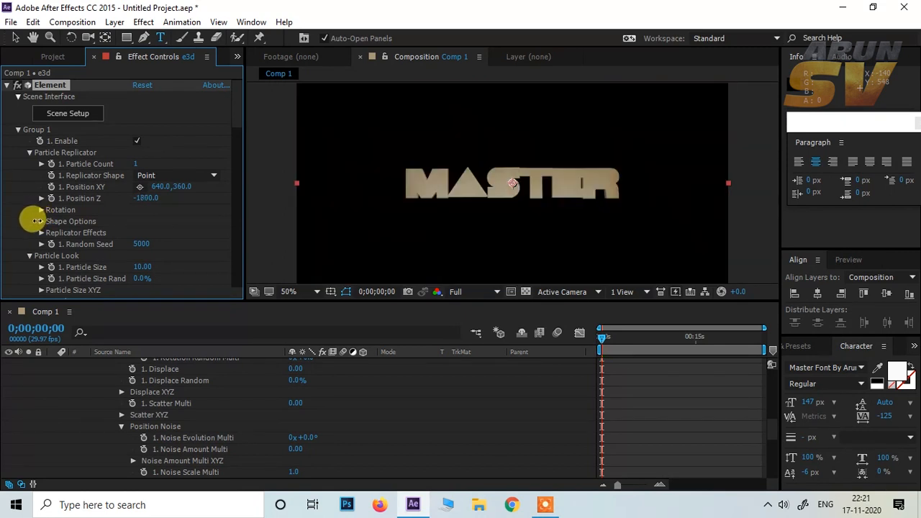
Switch the composition to a two-view layout and make its Top view active with the Selection tool
{"action": "left_click", "coordinate": [619, 292]}
{"action": "left_click", "coordinate": [651, 322]}
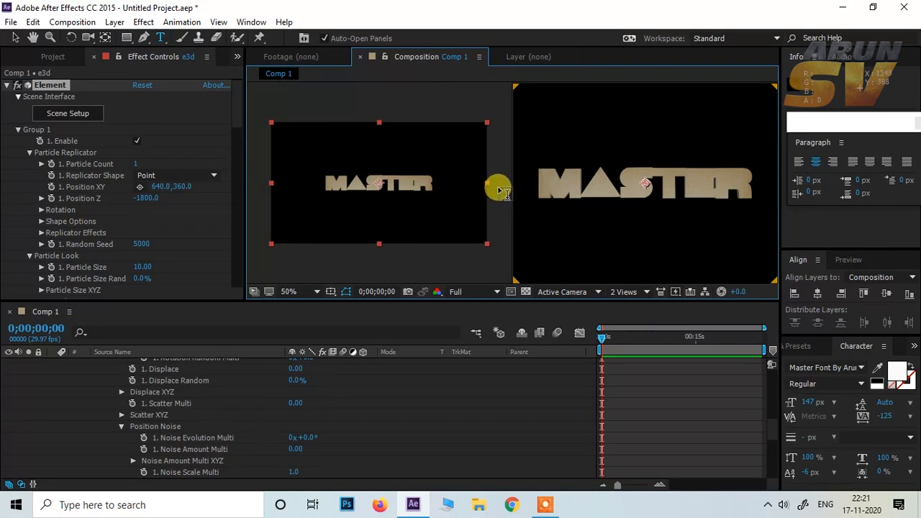
{"action": "left_click", "coordinate": [16, 38]}
{"action": "left_click", "coordinate": [341, 169]}
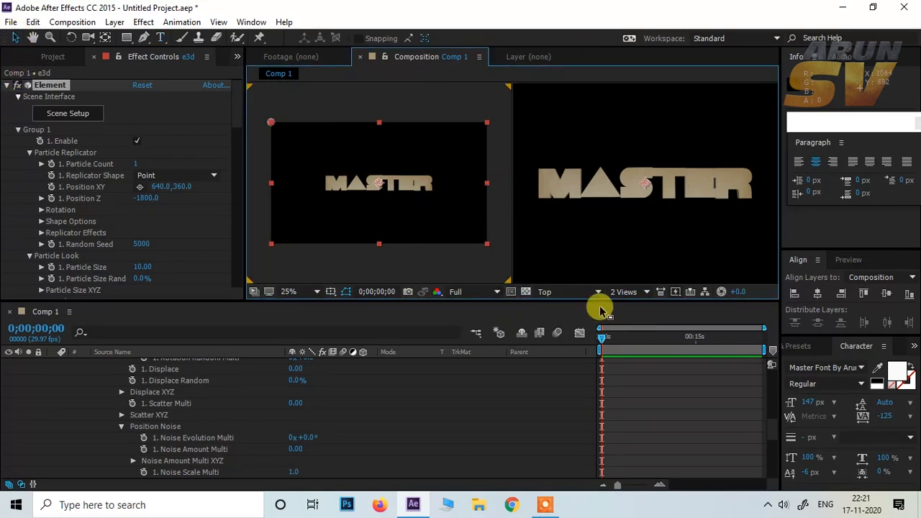
Collapse the e3d layer's properties and add a two-node camera named Camera 1 with the Custom preset
{"action": "scroll", "coordinate": [154, 398], "scroll_direction": "up", "scroll_amount": 10}
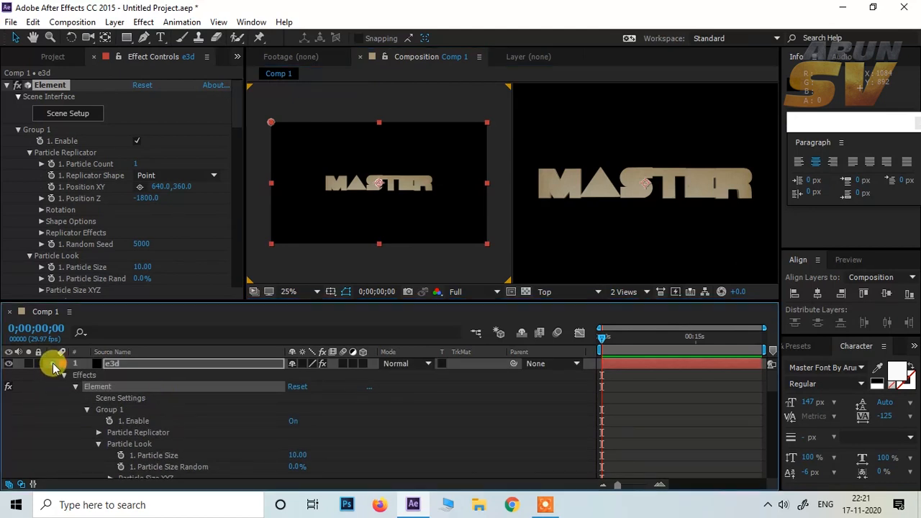
{"action": "left_click", "coordinate": [52, 364]}
{"action": "right_click", "coordinate": [137, 412]}
{"action": "mouse_move", "coordinate": [177, 284]}
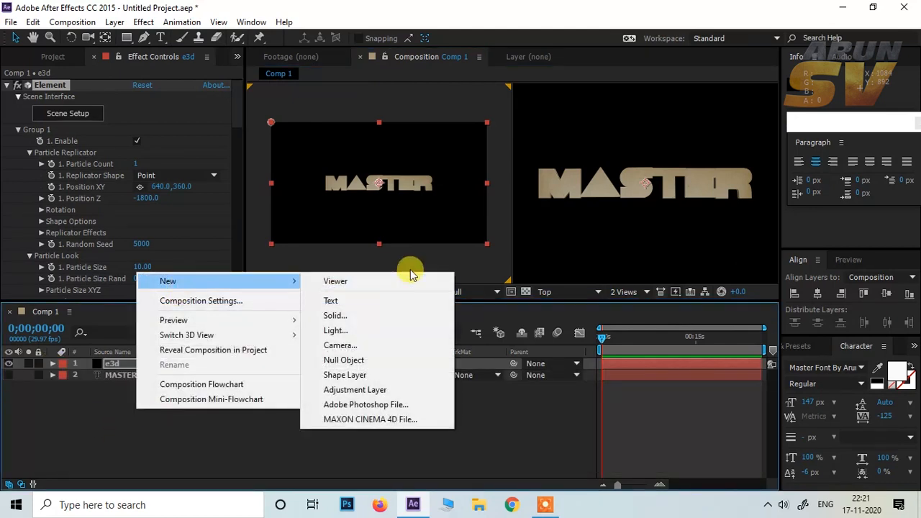
{"action": "left_click", "coordinate": [366, 346]}
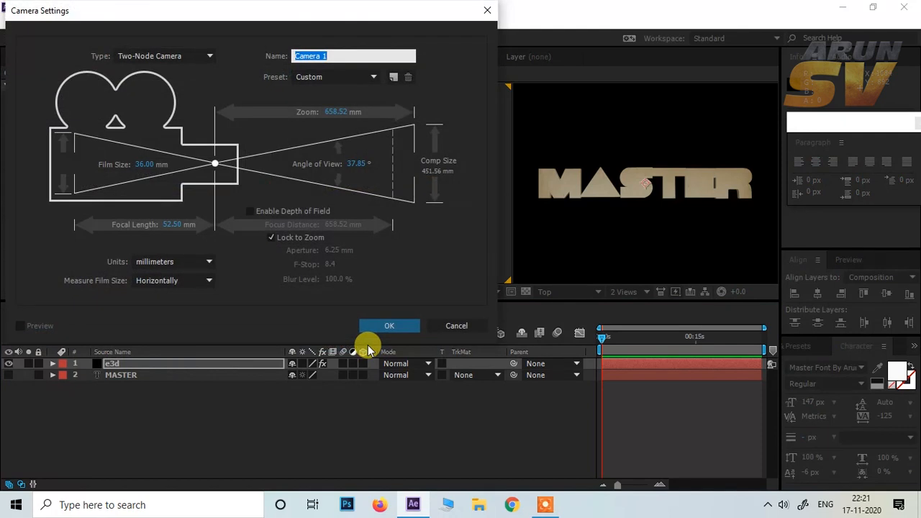
{"action": "left_click", "coordinate": [403, 328]}
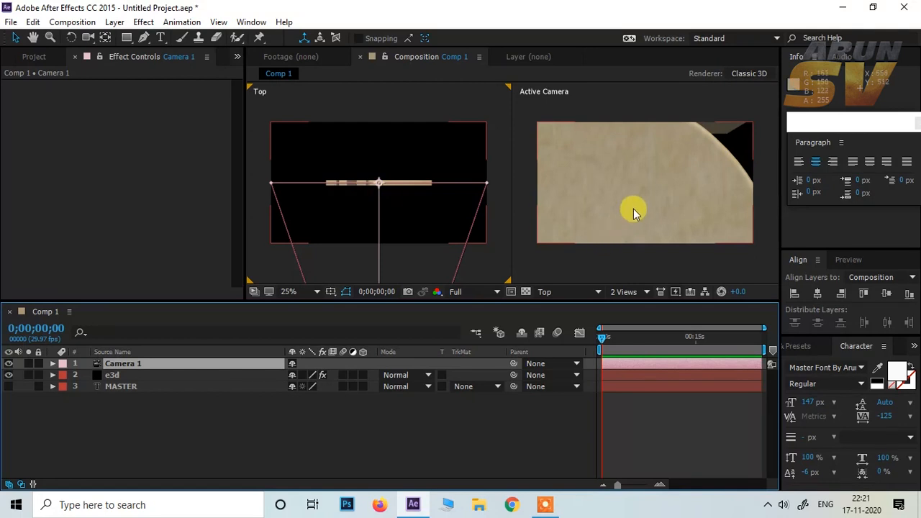
Select the e3d layer and set Group 1's Position Z to -1870, checking its placement in the zoomed-out Top view
{"action": "key", "text": "comma"}
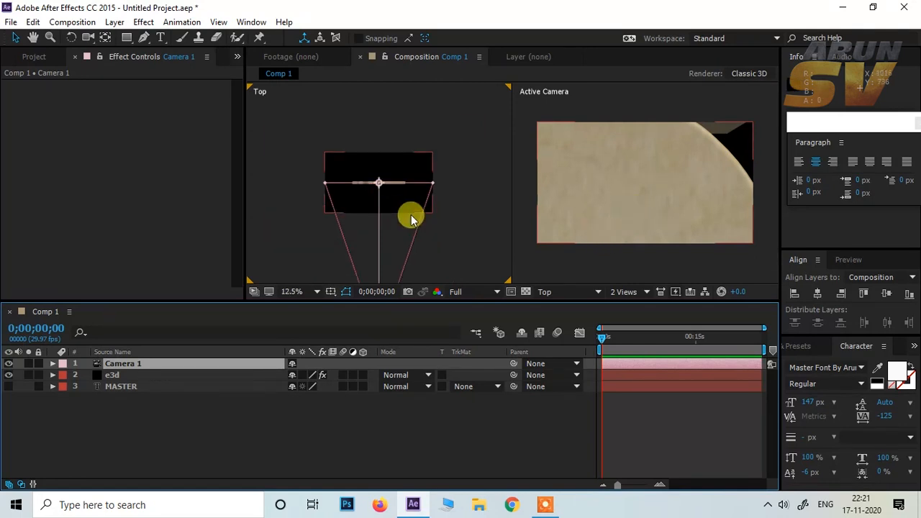
{"action": "left_click", "coordinate": [120, 375]}
{"action": "scroll", "coordinate": [70, 201], "scroll_direction": "down", "scroll_amount": 1}
{"action": "scroll", "coordinate": [68, 200], "scroll_direction": "up", "scroll_amount": 1}
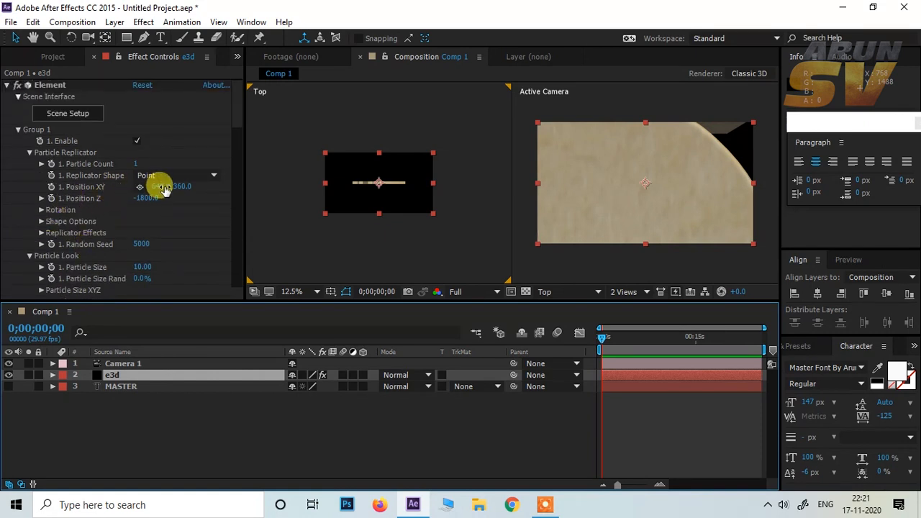
{"action": "left_click_drag", "start_coordinate": [147, 202], "coordinate": [221, 191]}
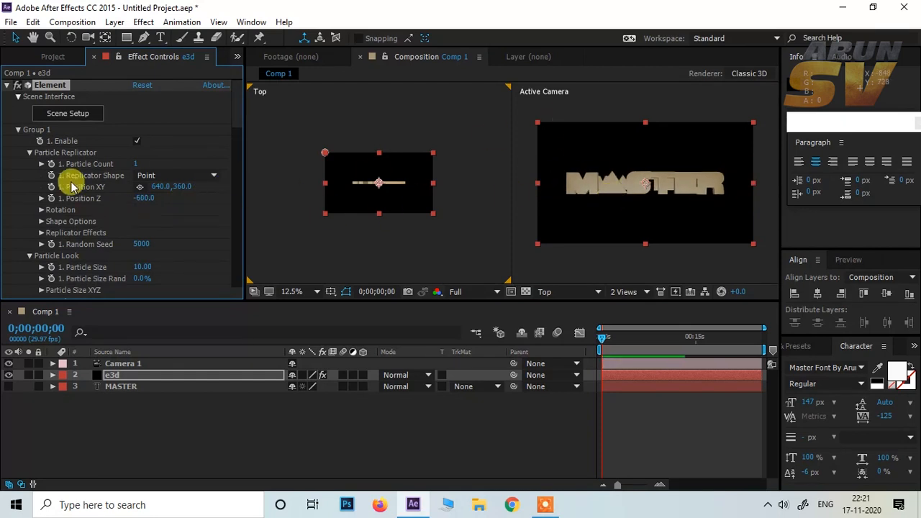
{"action": "left_click_drag", "start_coordinate": [147, 202], "coordinate": [171, 191]}
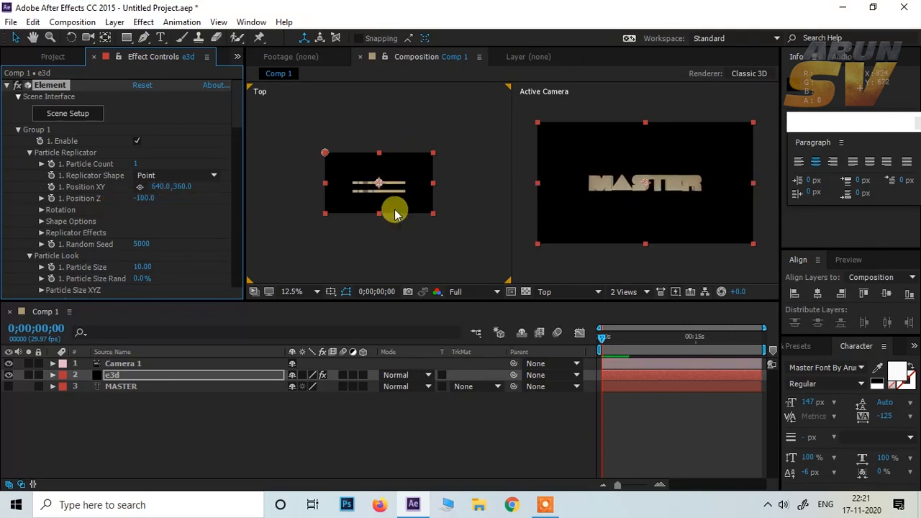
{"action": "key", "text": "comma"}
{"action": "left_click_drag", "start_coordinate": [136, 197], "coordinate": [44, 222]}
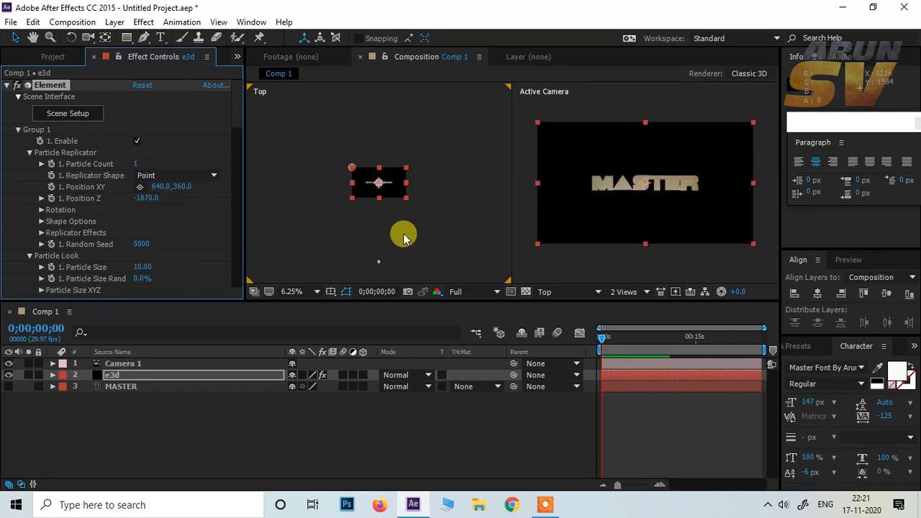
Look through the World Transform settings and enable the Animation Engine of the Element effect
{"action": "scroll", "coordinate": [392, 223], "scroll_direction": "down", "scroll_amount": 3}
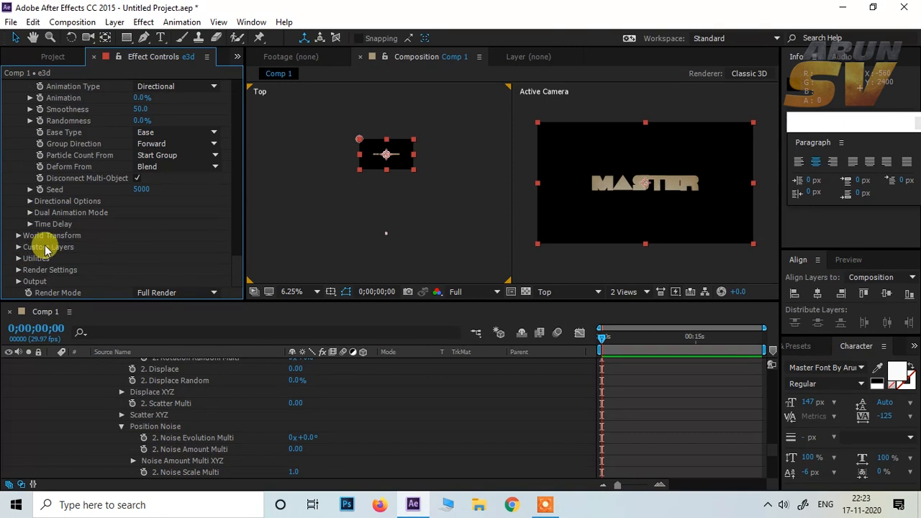
{"action": "scroll", "coordinate": [97, 241], "scroll_direction": "up", "scroll_amount": 1}
{"action": "scroll", "coordinate": [72, 237], "scroll_direction": "down", "scroll_amount": 1}
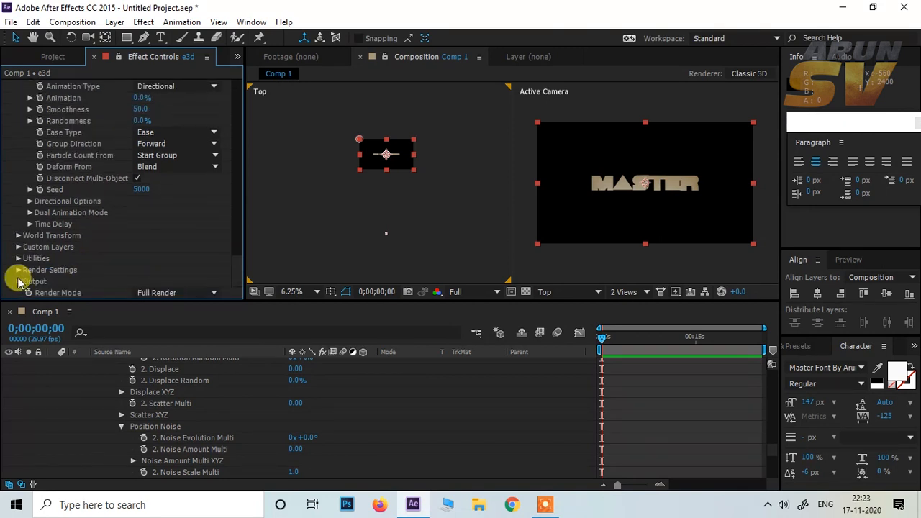
{"action": "left_click", "coordinate": [19, 237]}
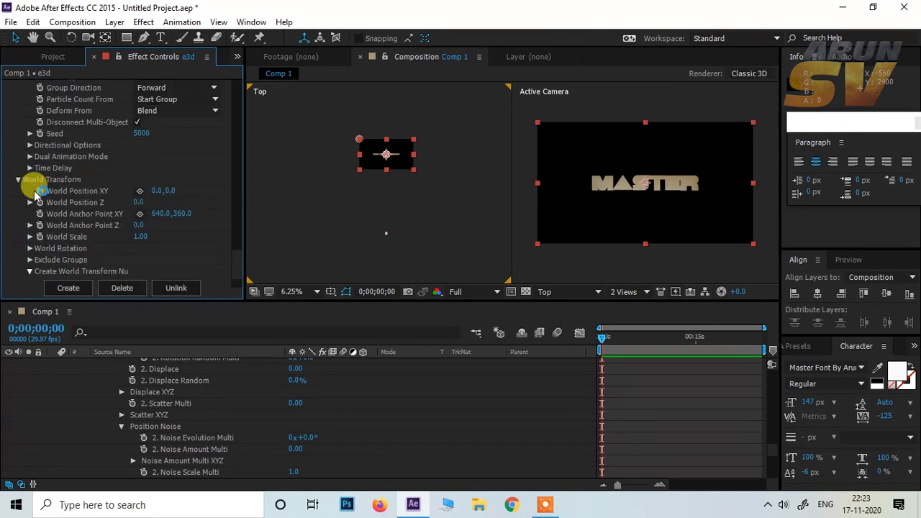
{"action": "scroll", "coordinate": [57, 238], "scroll_direction": "down", "scroll_amount": 2}
{"action": "scroll", "coordinate": [61, 240], "scroll_direction": "up", "scroll_amount": 6}
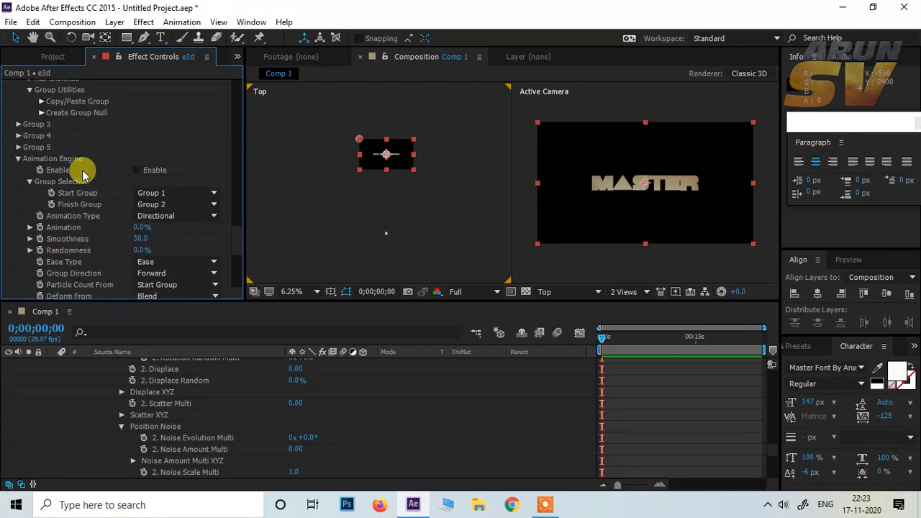
{"action": "left_click", "coordinate": [137, 170]}
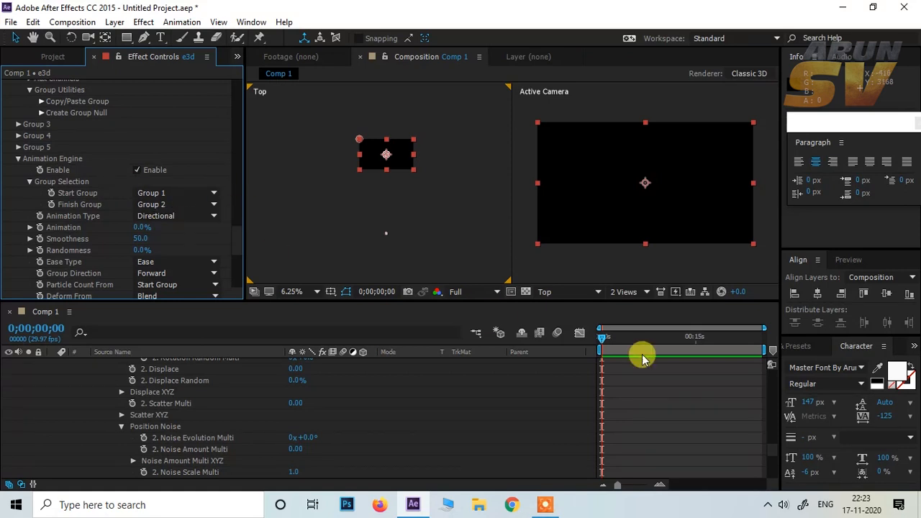
Hide the timeline's Mode and TrkMat columns to give the time ruler more room
{"action": "left_click", "coordinate": [602, 339]}
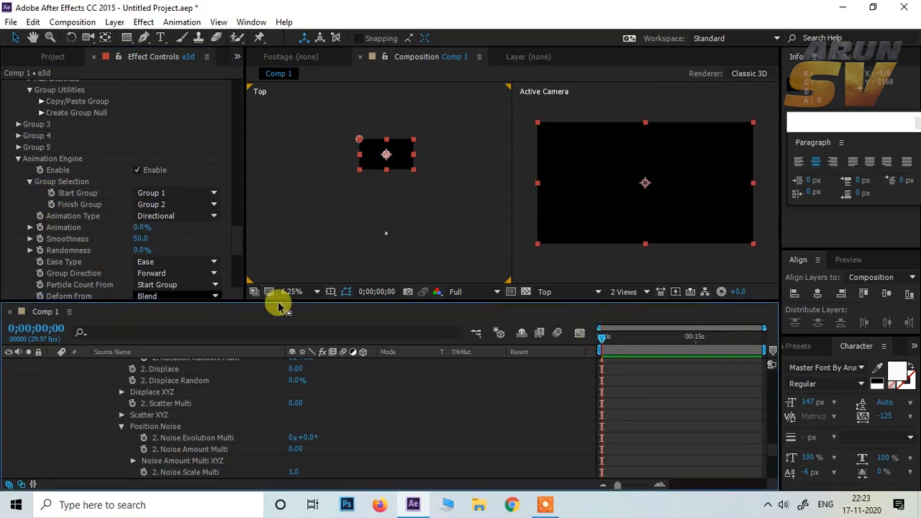
{"action": "right_click", "coordinate": [461, 353]}
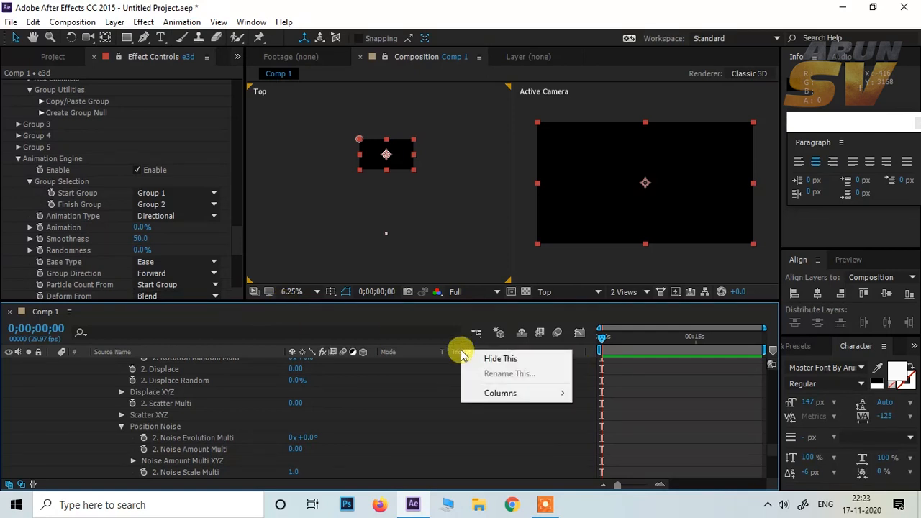
{"action": "left_click", "coordinate": [491, 359]}
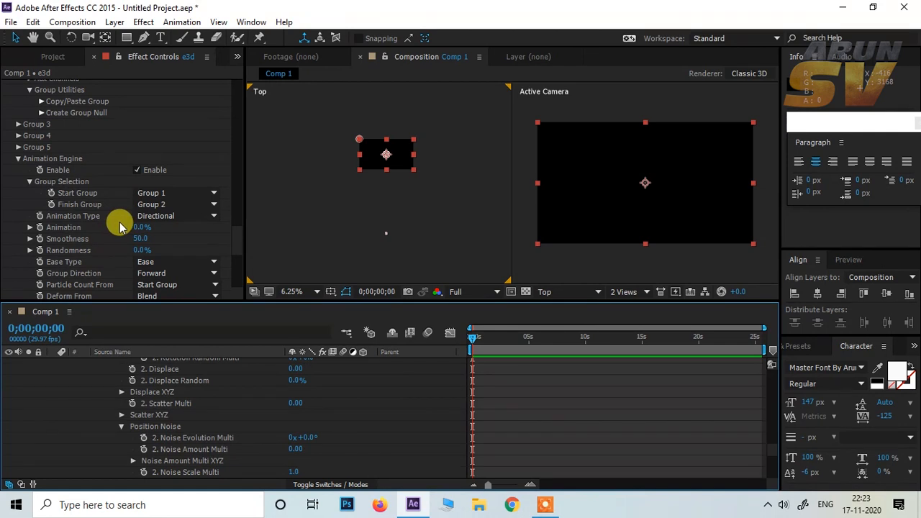
Keyframe the Animation Engine's Animation value from 0% at 0;00;00;00 to 100% at 0;00;05;02
{"action": "left_click", "coordinate": [39, 227]}
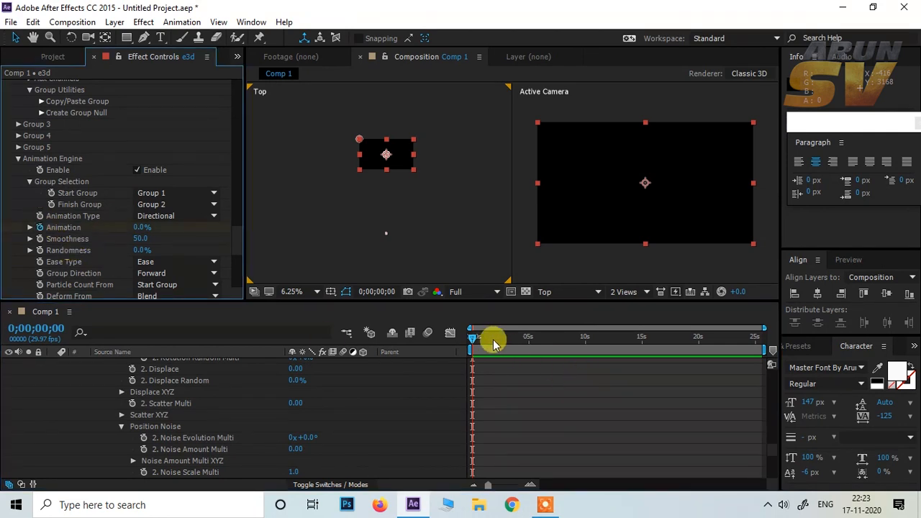
{"action": "left_click_drag", "start_coordinate": [474, 343], "coordinate": [530, 339]}
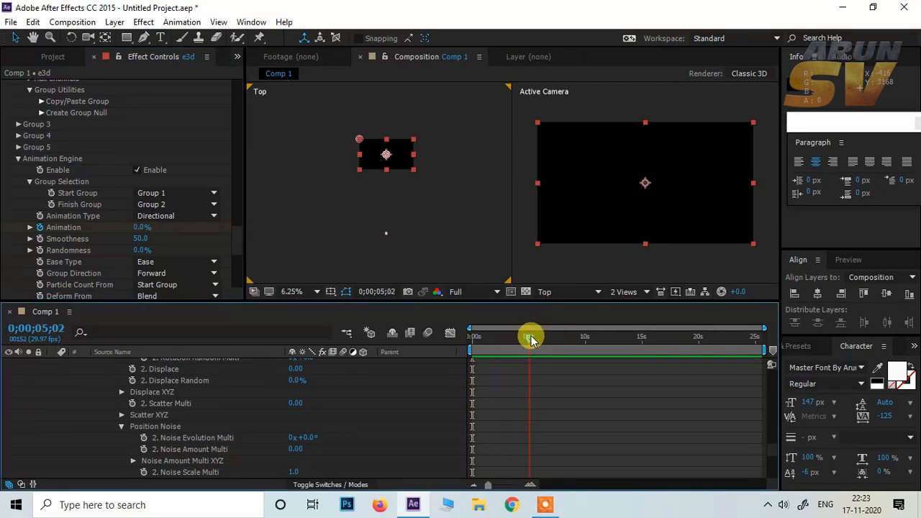
{"action": "left_click_drag", "start_coordinate": [137, 228], "coordinate": [235, 226]}
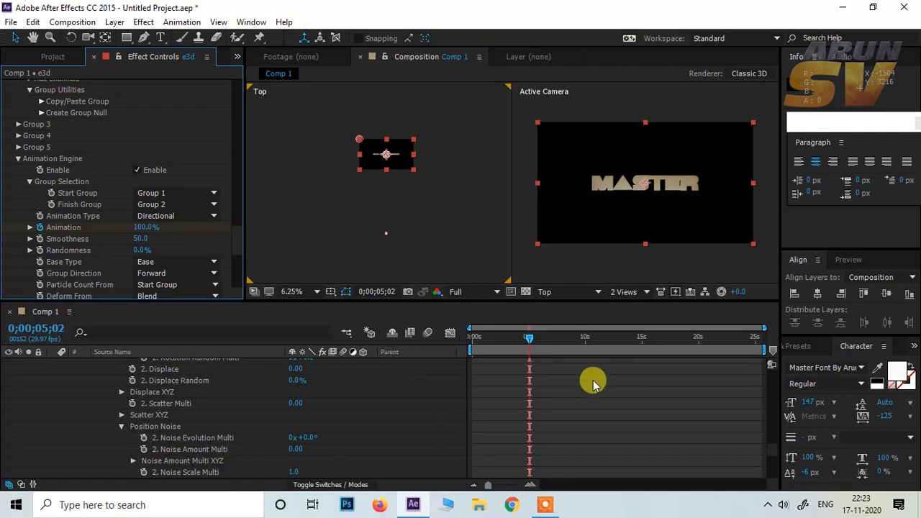
Preview the Directional letter animation from the start of the timeline and scrub through it, checking the letters' movement in the Top view
{"action": "left_click_drag", "start_coordinate": [528, 345], "coordinate": [453, 360]}
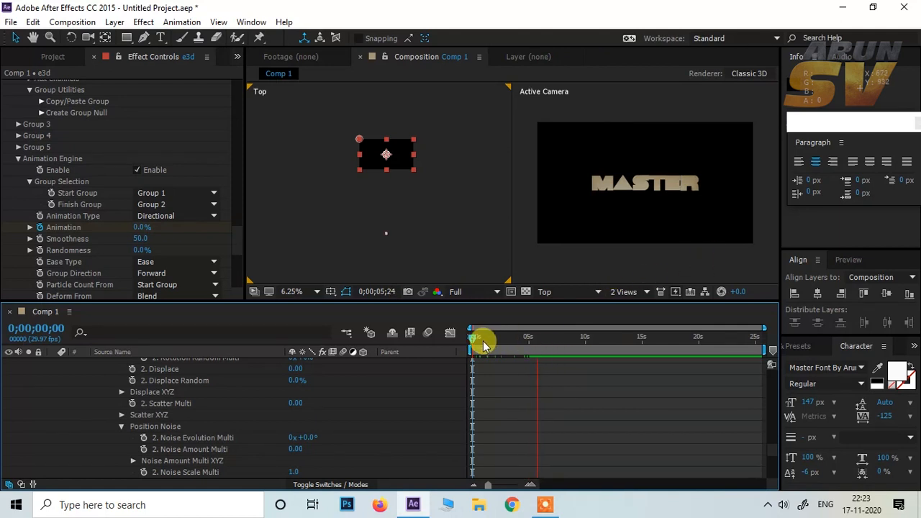
{"action": "left_click", "coordinate": [472, 338]}
{"action": "left_click_drag", "start_coordinate": [466, 346], "coordinate": [500, 328]}
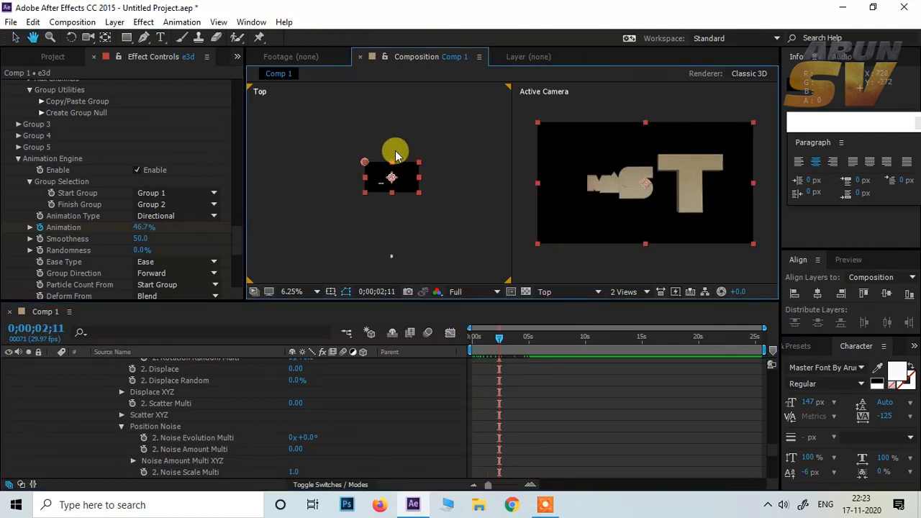
{"action": "scroll", "coordinate": [395, 150], "scroll_direction": "up", "scroll_amount": 4}
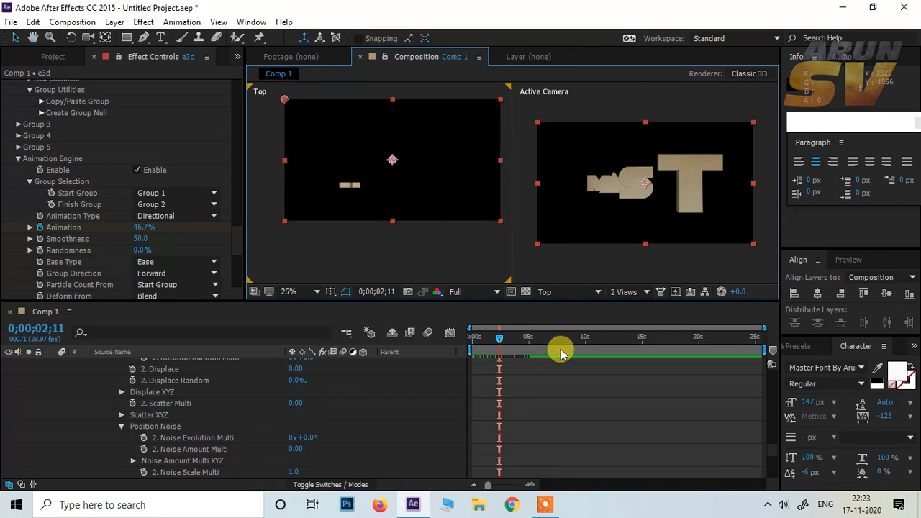
{"action": "left_click_drag", "start_coordinate": [499, 338], "coordinate": [471, 345]}
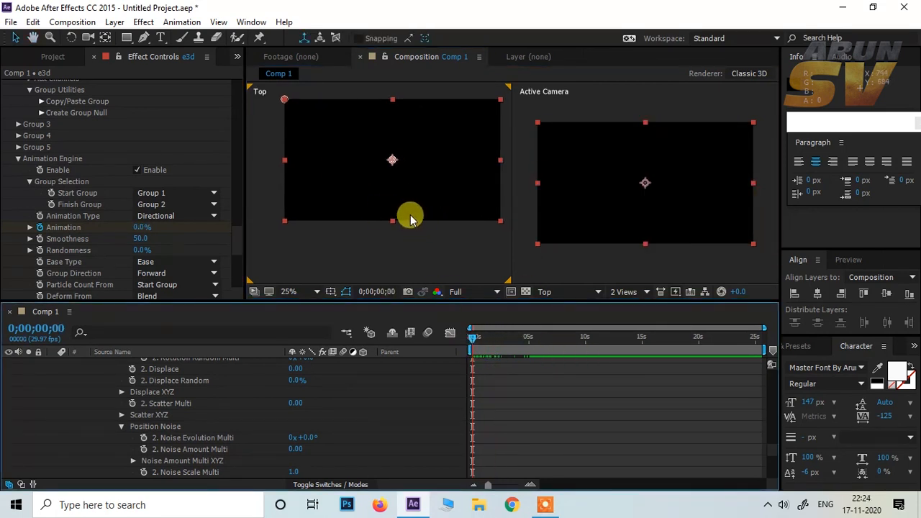
{"action": "scroll", "coordinate": [410, 219], "scroll_direction": "down", "scroll_amount": 4}
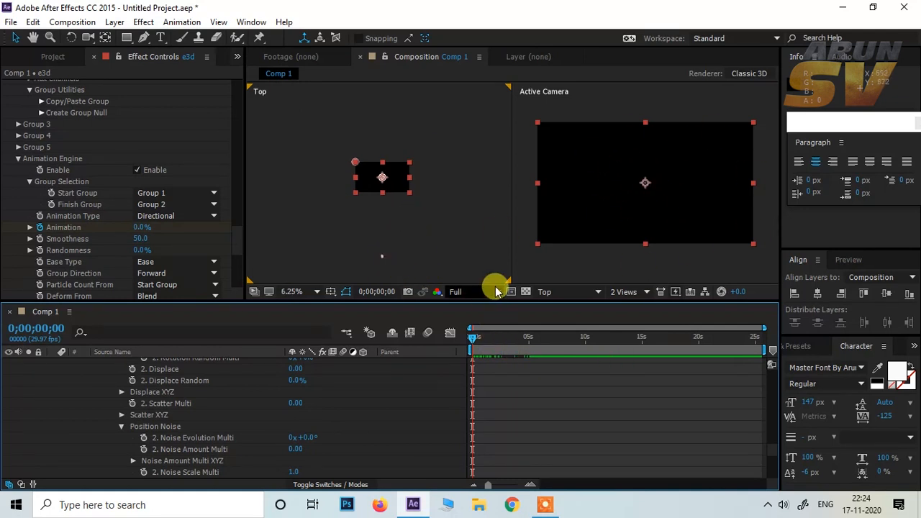
{"action": "key", "text": "space"}
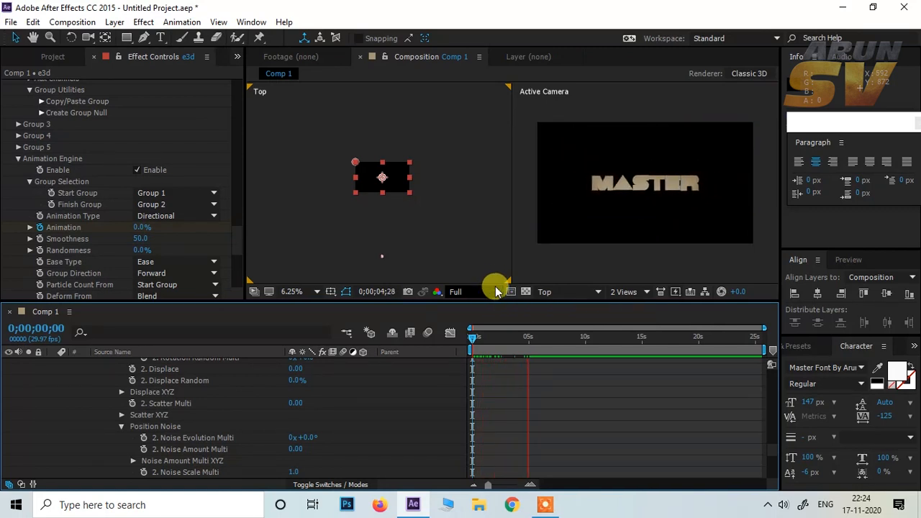
{"action": "left_click", "coordinate": [469, 337]}
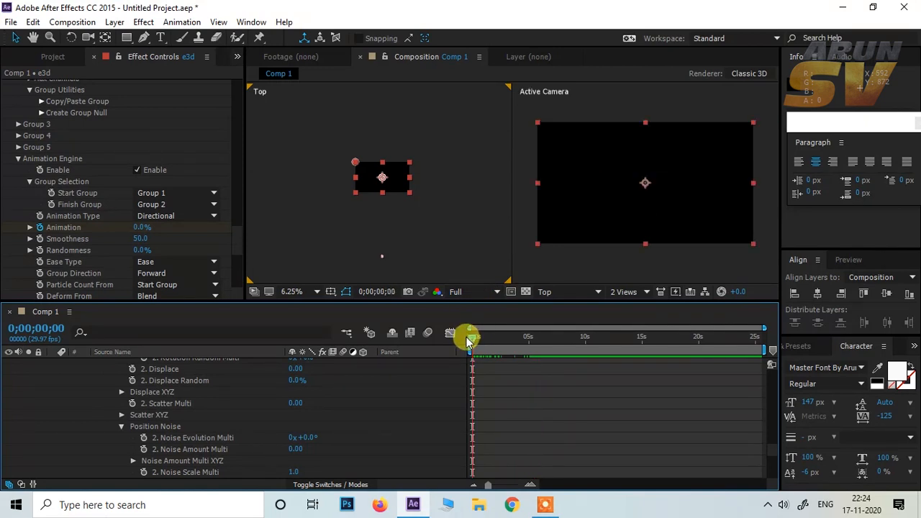
{"action": "left_click", "coordinate": [489, 339]}
{"action": "left_click_drag", "start_coordinate": [495, 344], "coordinate": [508, 339]}
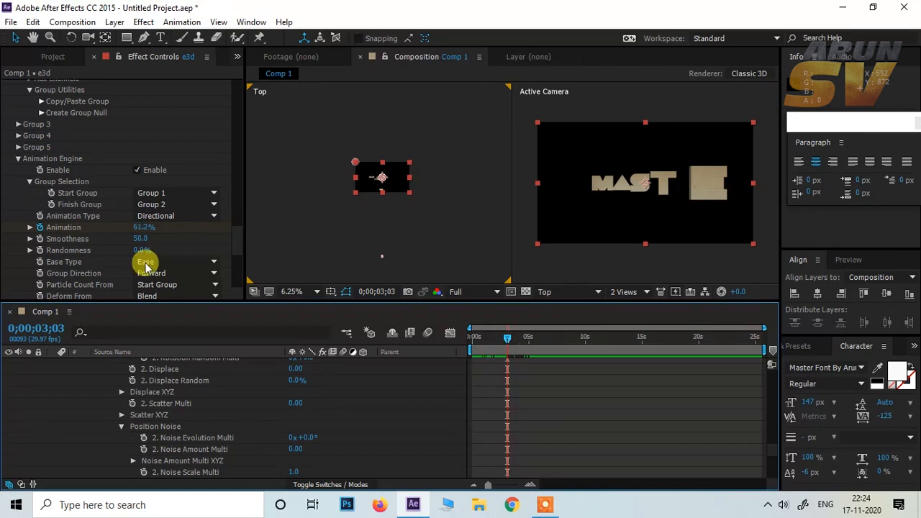
Try the Uniform animation type in the Animation Engine and preview it from the start of the timeline
{"action": "left_click", "coordinate": [157, 222]}
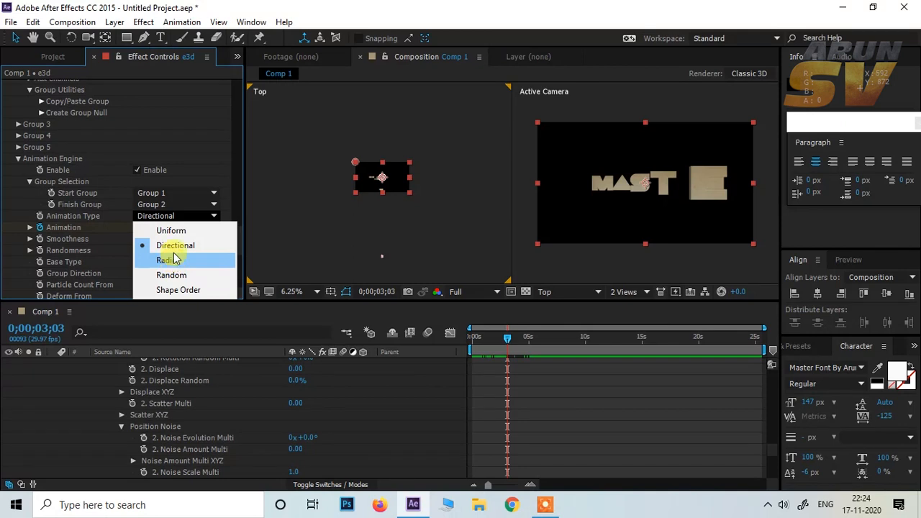
{"action": "left_click", "coordinate": [173, 231]}
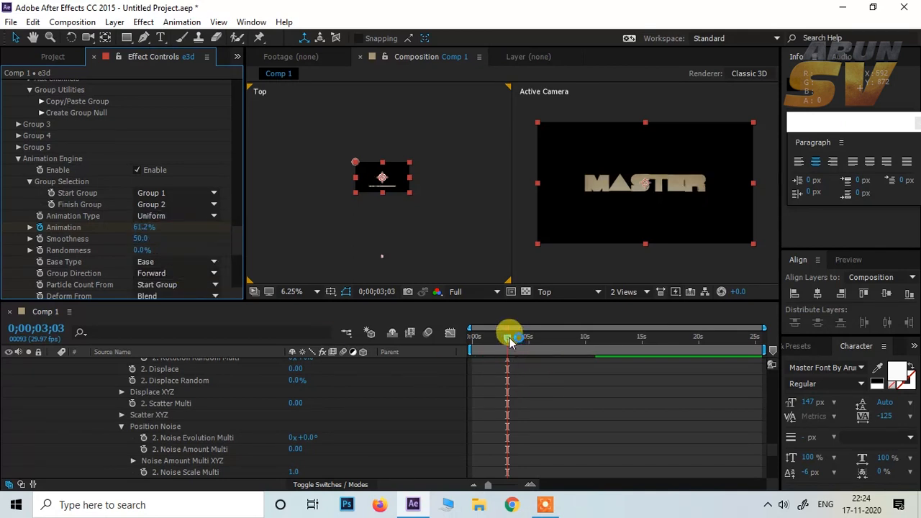
{"action": "left_click_drag", "start_coordinate": [509, 340], "coordinate": [458, 350]}
{"action": "key", "text": "space"}
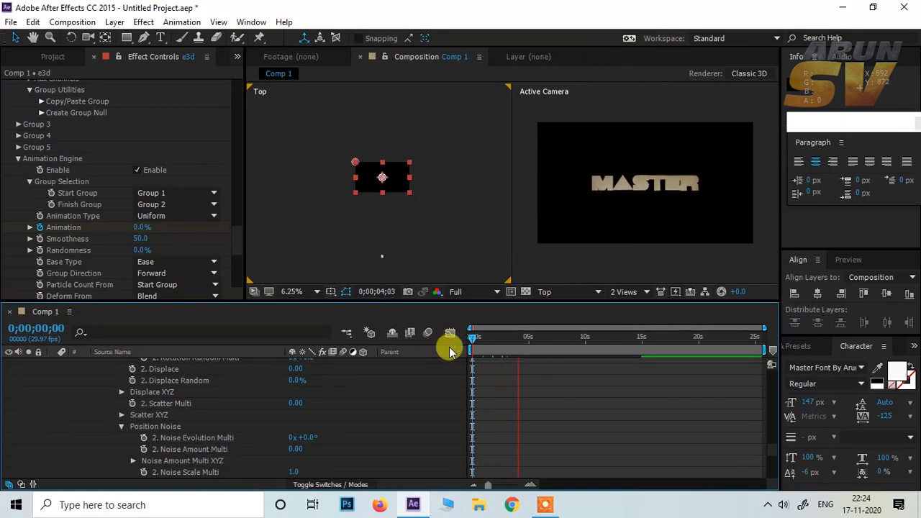
{"action": "left_click", "coordinate": [472, 349]}
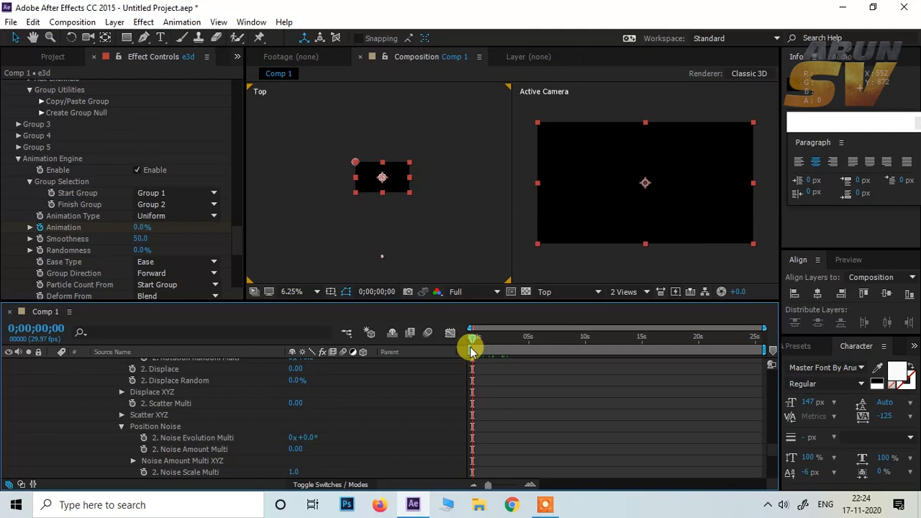
Try the Radial animation type in the Animation Engine and play the title animation
{"action": "left_click", "coordinate": [148, 216]}
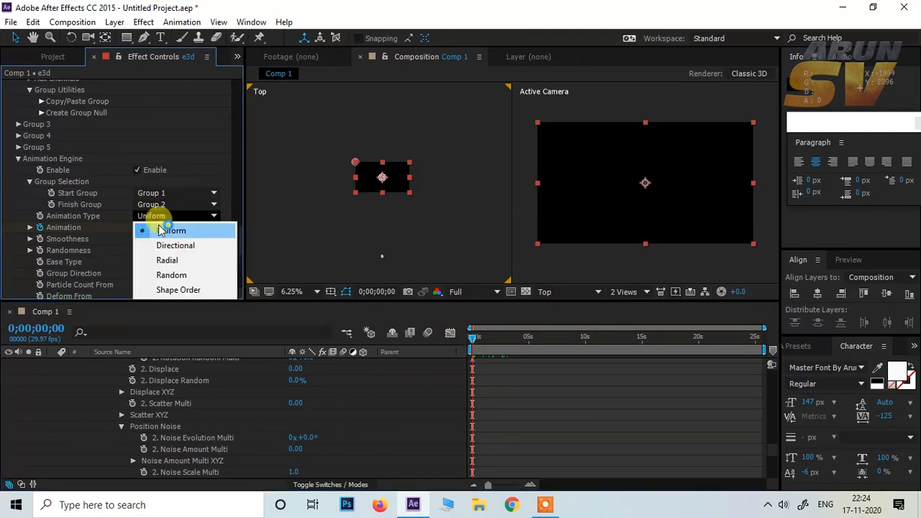
{"action": "left_click", "coordinate": [170, 264]}
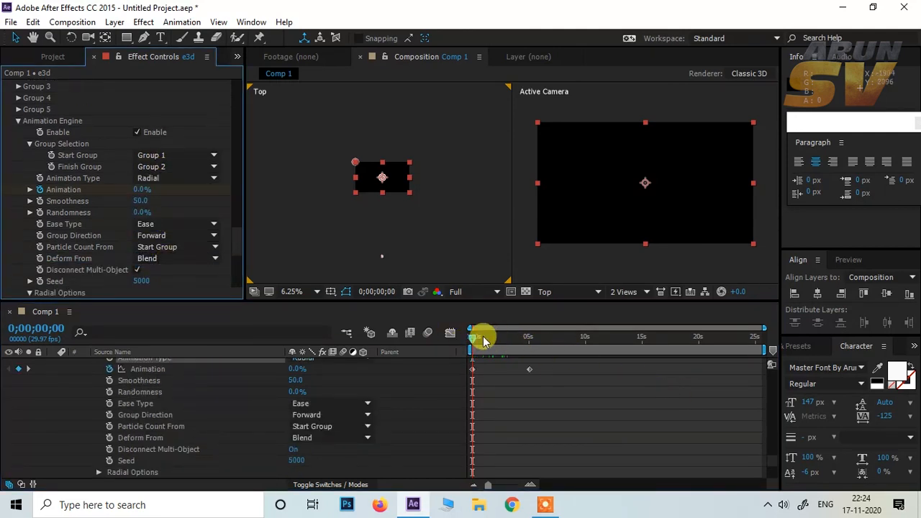
{"action": "key", "text": "space"}
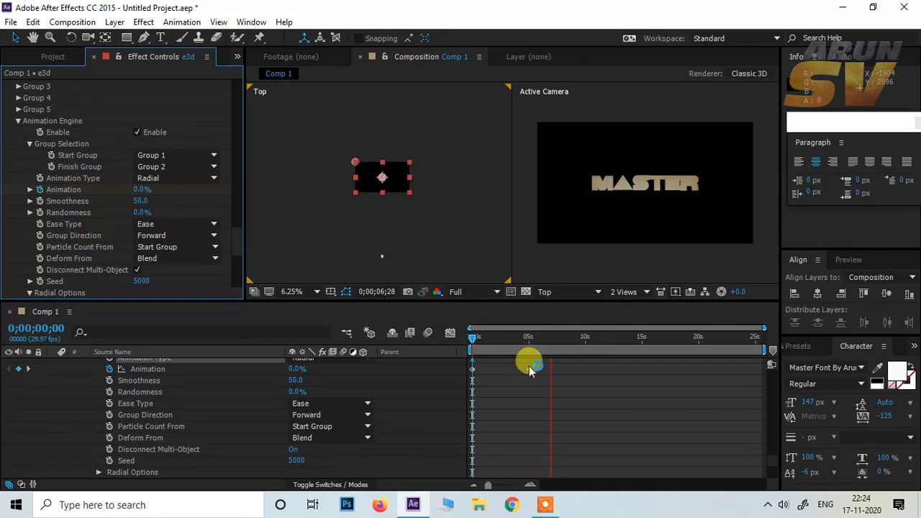
{"action": "mouse_move", "coordinate": [483, 345]}
{"action": "left_mouse_down"}
{"action": "mouse_move", "coordinate": [493, 338]}
{"action": "mouse_move", "coordinate": [472, 343]}
{"action": "left_mouse_up"}
Set the Animation Type to Random and shorten the animation by moving its end keyframe to about 2.5 seconds, checking the playback
{"action": "left_click", "coordinate": [189, 178]}
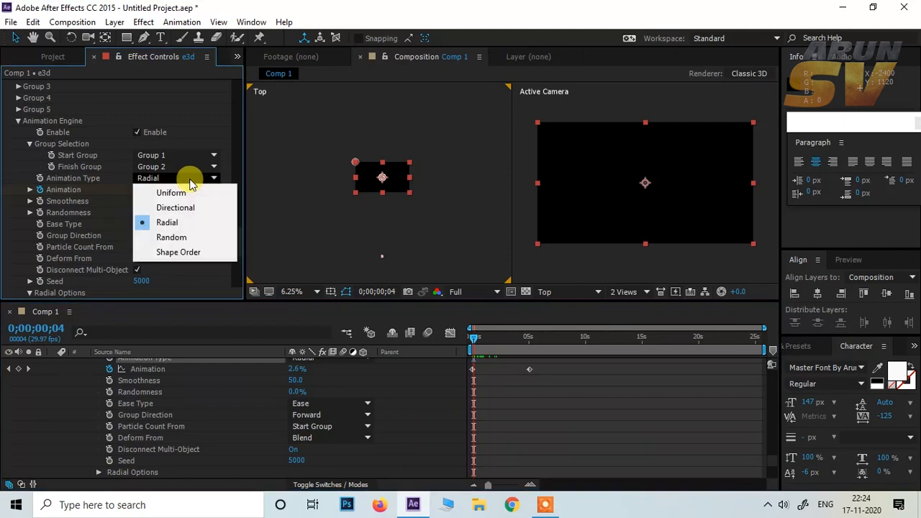
{"action": "left_click", "coordinate": [190, 238]}
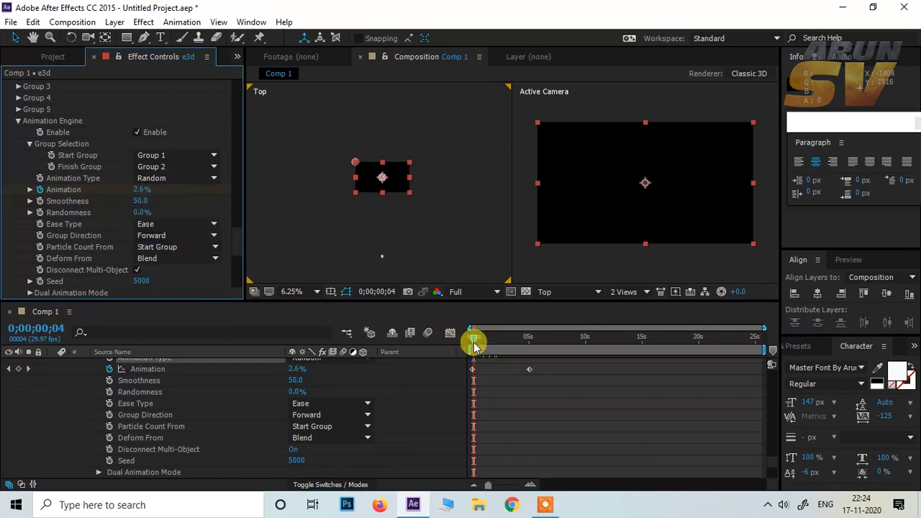
{"action": "left_click_drag", "start_coordinate": [475, 343], "coordinate": [472, 336]}
{"action": "left_click_drag", "start_coordinate": [530, 370], "coordinate": [508, 374]}
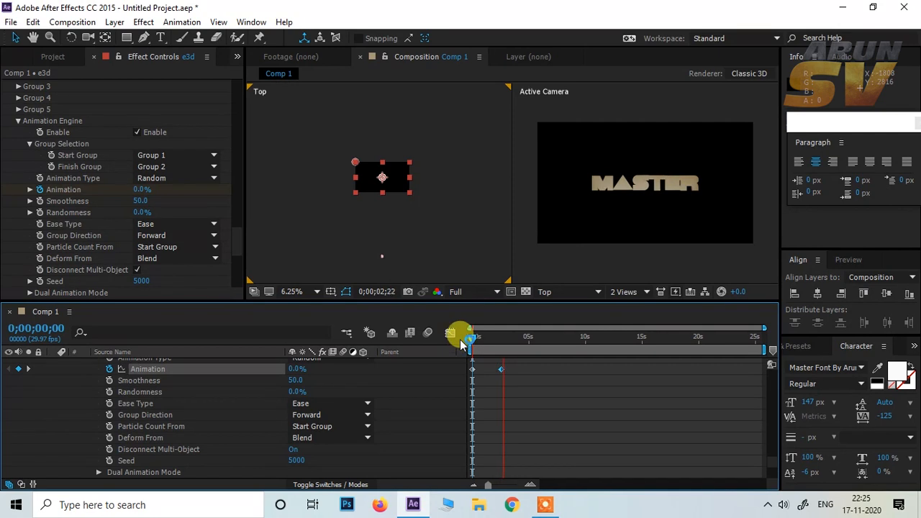
{"action": "left_click_drag", "start_coordinate": [461, 344], "coordinate": [489, 343]}
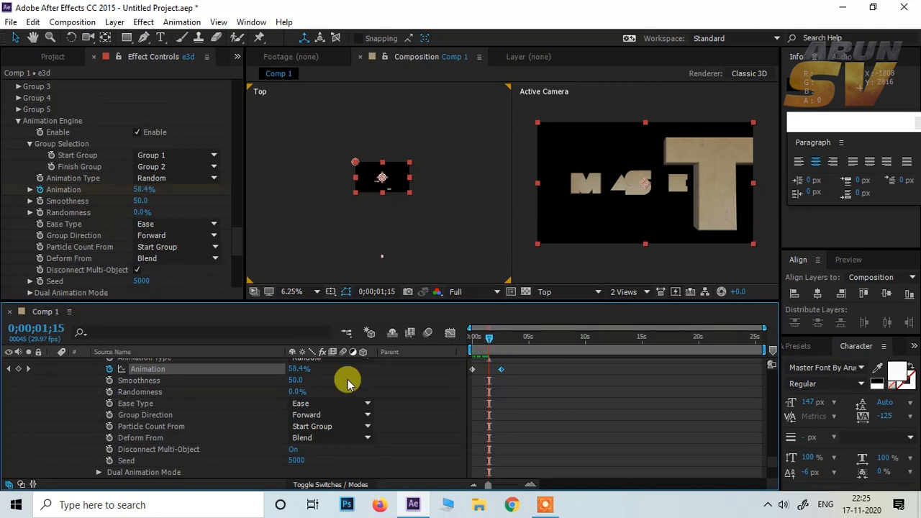
Try adjusting the Y Rotation in Group 1's Particle Replicator and return it to 0°
{"action": "scroll", "coordinate": [68, 223], "scroll_direction": "up", "scroll_amount": 10}
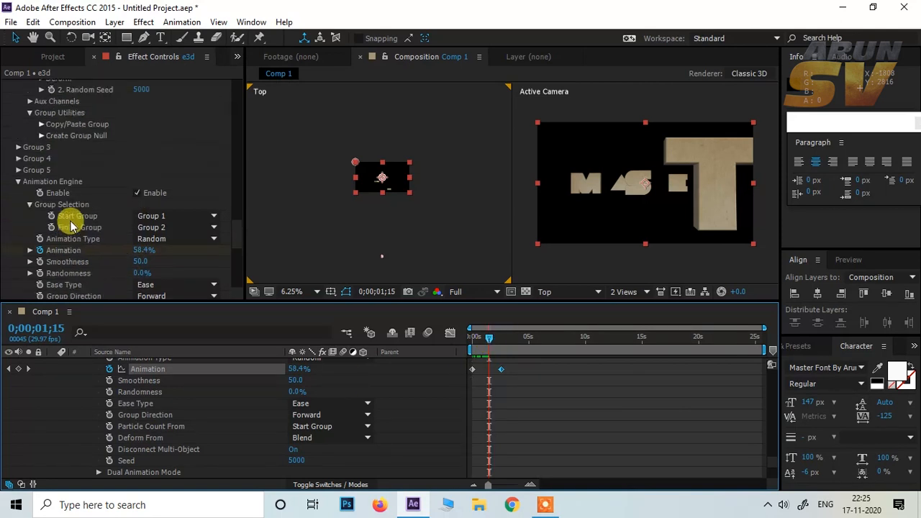
{"action": "scroll", "coordinate": [81, 226], "scroll_direction": "up", "scroll_amount": 10}
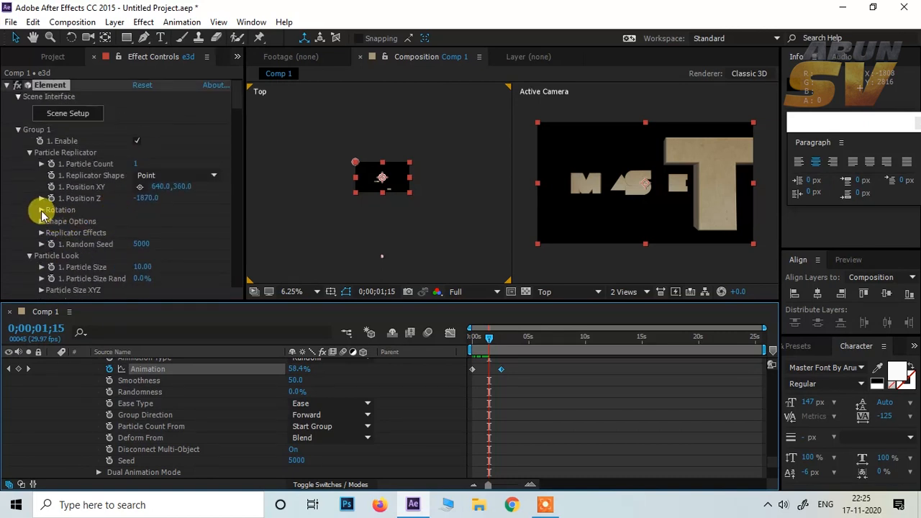
{"action": "left_click", "coordinate": [41, 211]}
{"action": "scroll", "coordinate": [194, 215], "scroll_direction": "down", "scroll_amount": 1}
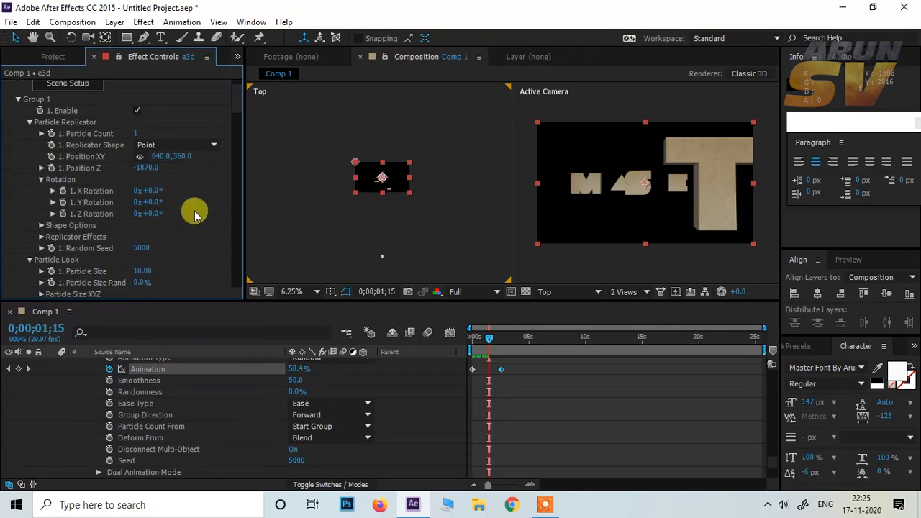
{"action": "mouse_move", "coordinate": [150, 202]}
{"action": "left_mouse_down"}
{"action": "mouse_move", "coordinate": [139, 206]}
{"action": "mouse_move", "coordinate": [160, 205]}
{"action": "left_mouse_up"}
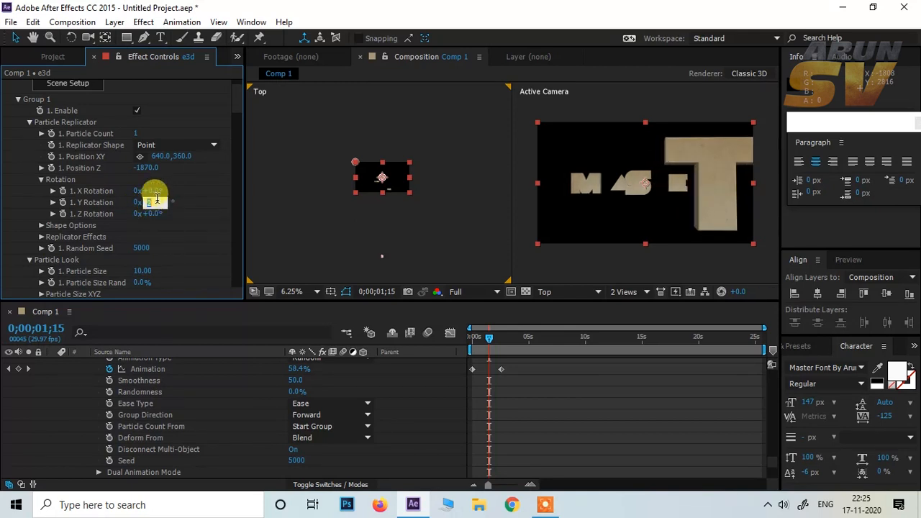
{"action": "type", "text": "0"}
{"action": "key", "text": "Return"}
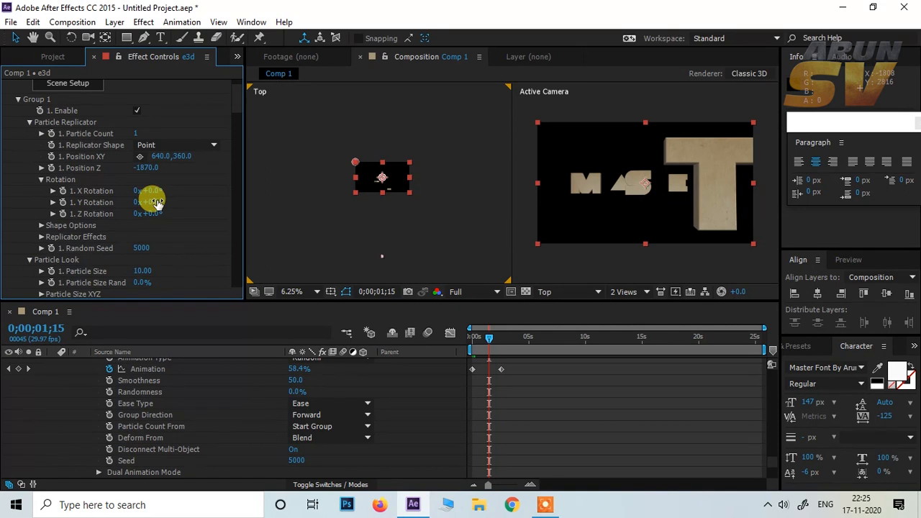
Set the Multi-Object X Rotation of Group 1 to 135° so the individual letters rotate
{"action": "scroll", "coordinate": [157, 202], "scroll_direction": "down", "scroll_amount": 3}
{"action": "scroll", "coordinate": [157, 203], "scroll_direction": "down", "scroll_amount": 1}
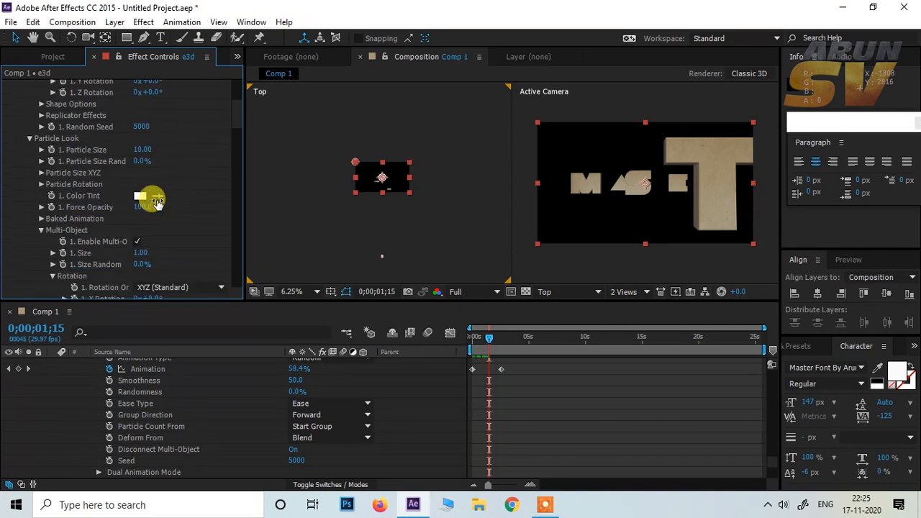
{"action": "scroll", "coordinate": [101, 242], "scroll_direction": "down", "scroll_amount": 2}
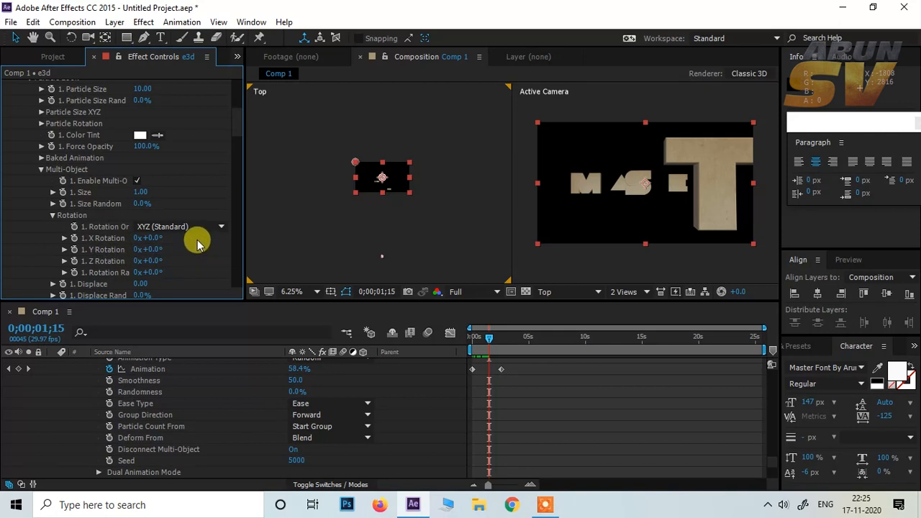
{"action": "scroll", "coordinate": [197, 244], "scroll_direction": "down", "scroll_amount": 1}
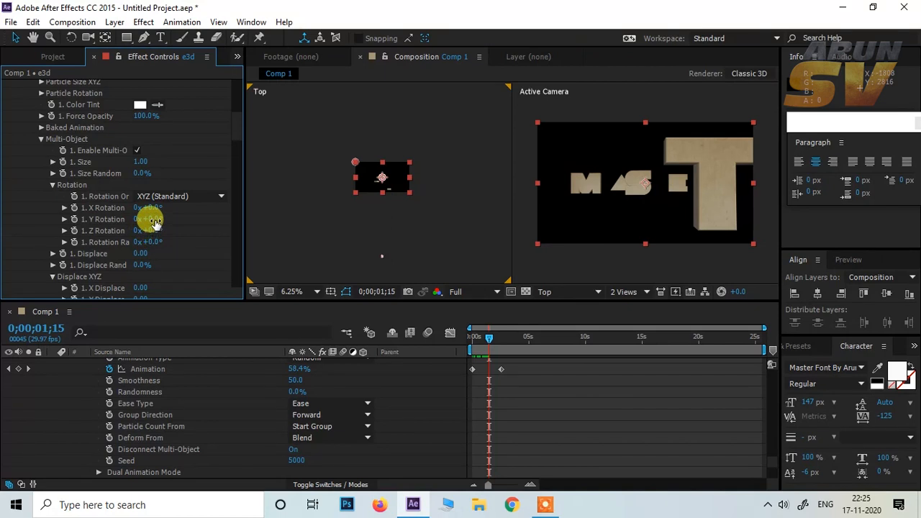
{"action": "left_click_drag", "start_coordinate": [157, 207], "coordinate": [194, 198]}
{"action": "left_click_drag", "start_coordinate": [214, 194], "coordinate": [229, 192]}
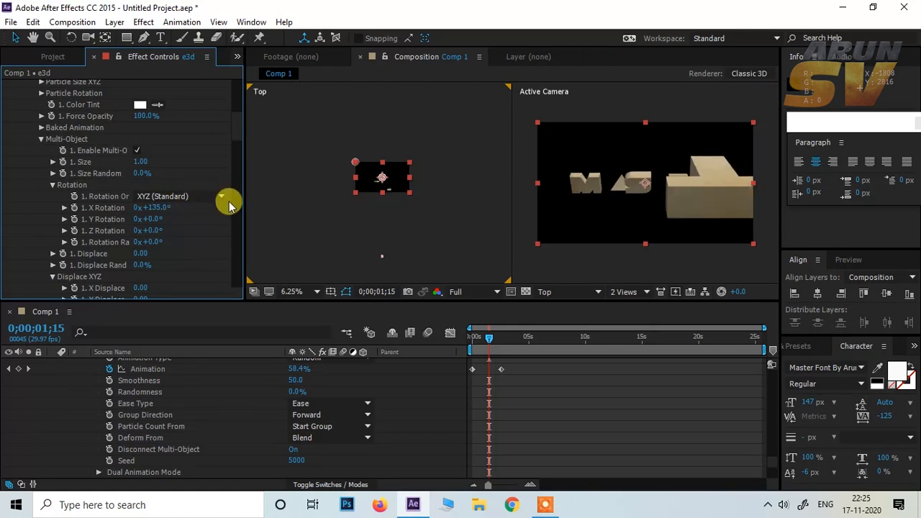
Preview the rotating letter animation from the start and stop at 0;00;01;09
{"action": "left_click_drag", "start_coordinate": [491, 341], "coordinate": [466, 351]}
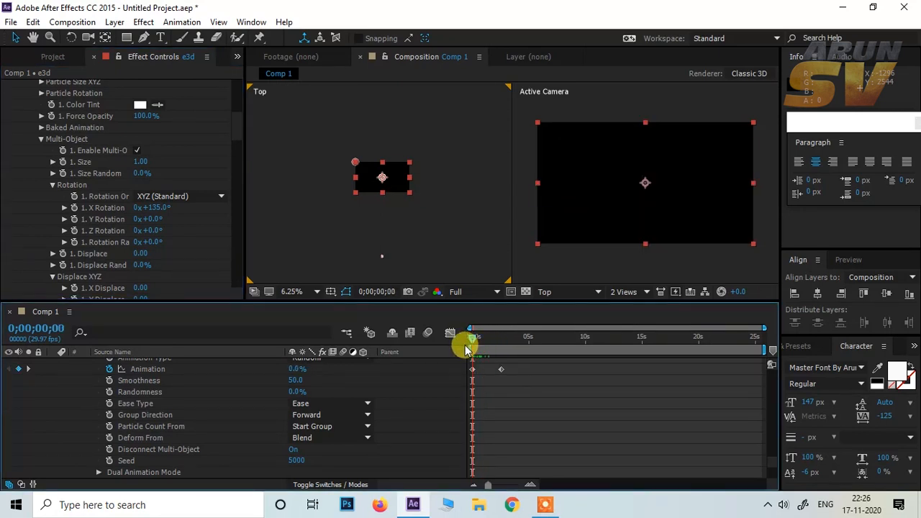
{"action": "key", "text": "space"}
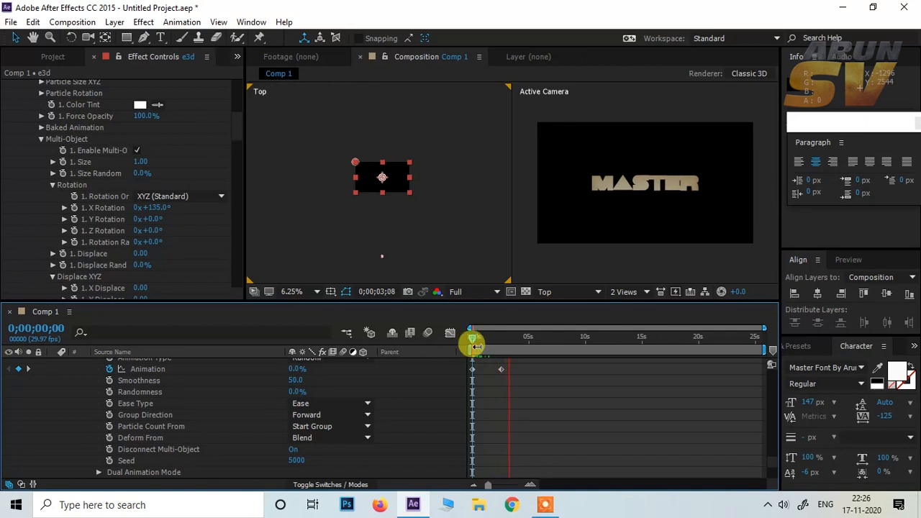
{"action": "key", "text": "space"}
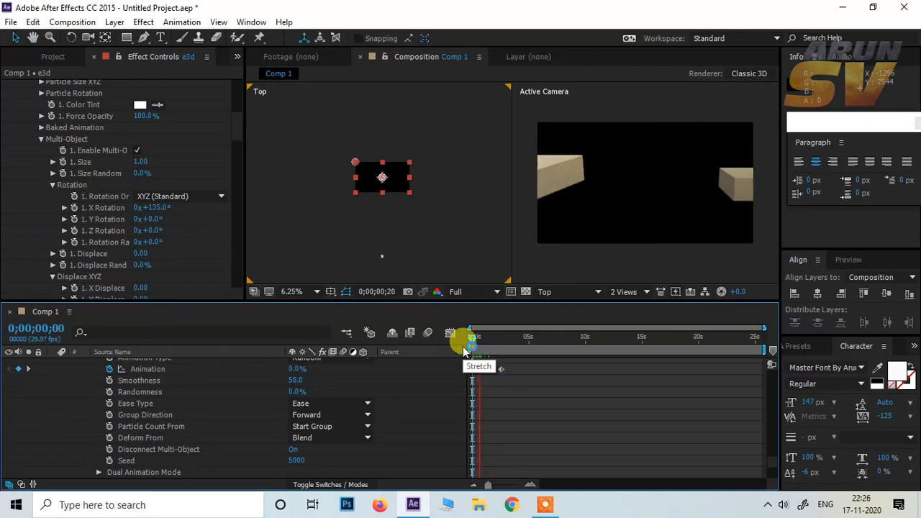
{"action": "key", "text": "space"}
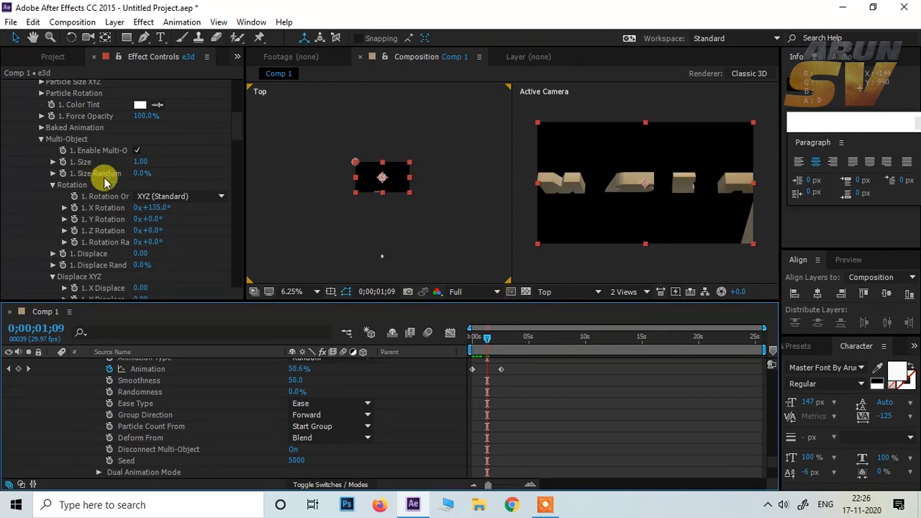
Set Group 1's Multi-Object Displace to -0.60 and return the playhead to the start of the timeline
{"action": "scroll", "coordinate": [113, 229], "scroll_direction": "down", "scroll_amount": 2}
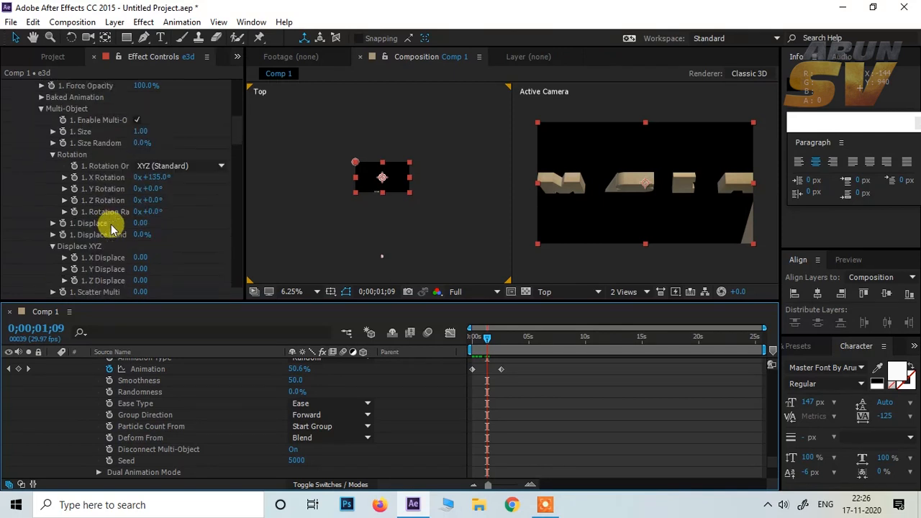
{"action": "left_click_drag", "start_coordinate": [139, 224], "coordinate": [99, 230]}
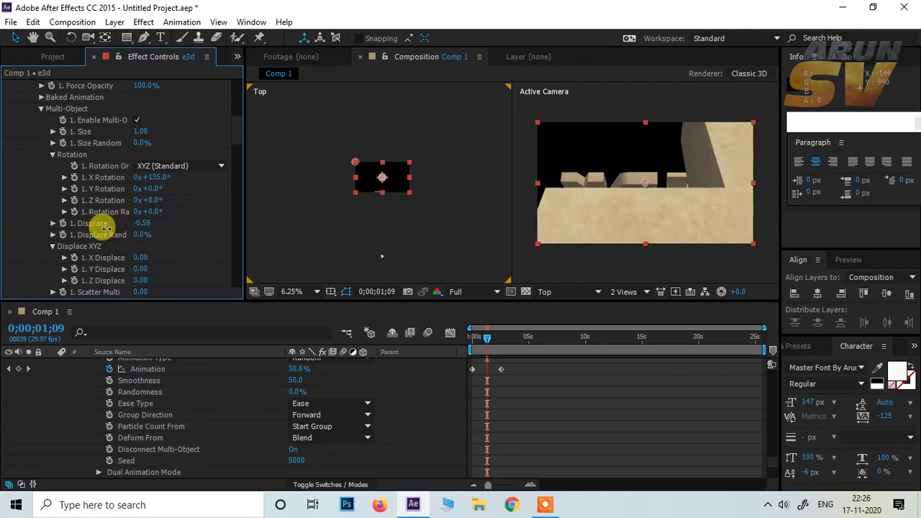
{"action": "left_click_drag", "start_coordinate": [487, 343], "coordinate": [464, 349]}
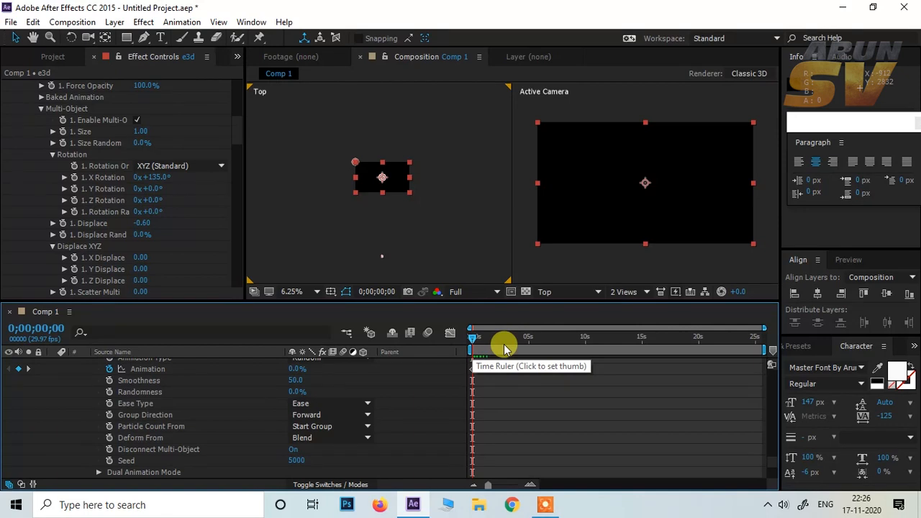
Preview the displaced letter animation from the start and park the playhead at 0;00;01;06
{"action": "key", "text": "space"}
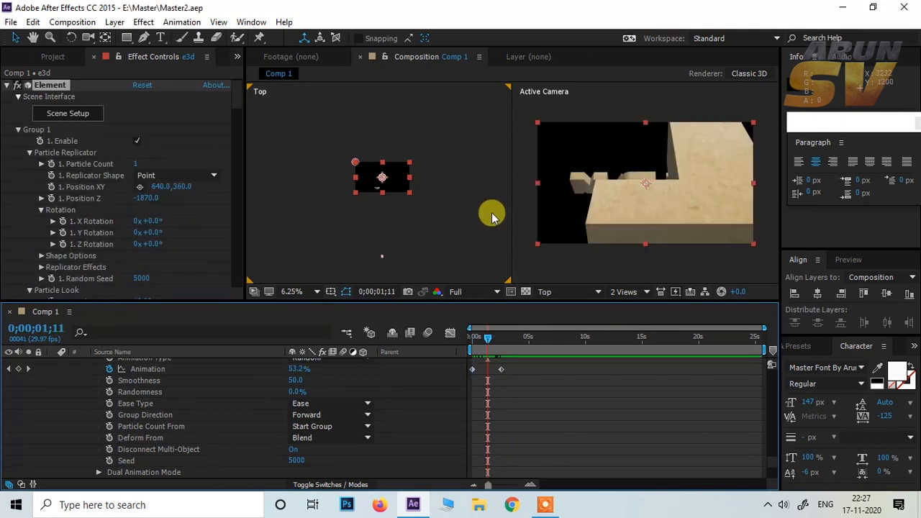
{"action": "mouse_move", "coordinate": [487, 336]}
{"action": "left_mouse_down"}
{"action": "mouse_move", "coordinate": [477, 329]}
{"action": "mouse_move", "coordinate": [485, 337]}
{"action": "left_mouse_up"}
In Element's Scene Setup, replace the Bevel 1 material of Group Folder Copy's extrusion model with the clean_metal_clean_gold scene material
{"action": "left_click", "coordinate": [68, 113]}
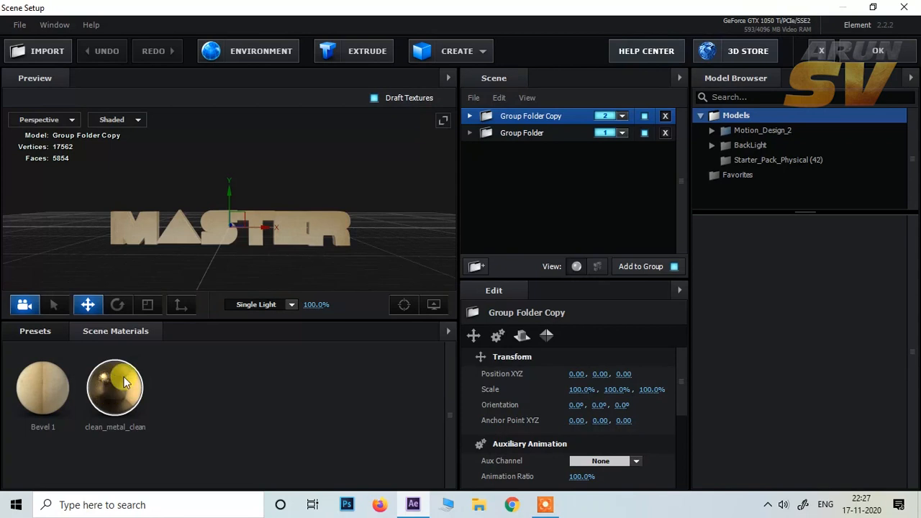
{"action": "left_click", "coordinate": [470, 116]}
{"action": "left_click", "coordinate": [546, 151]}
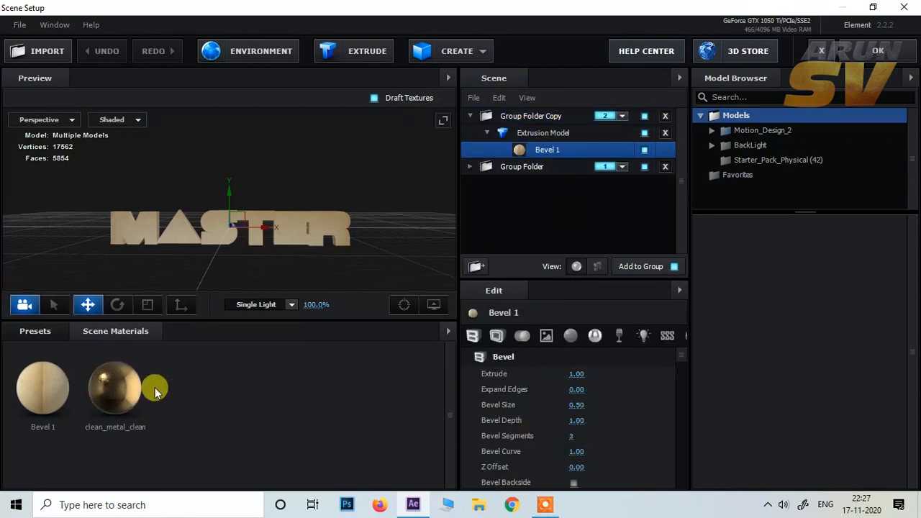
{"action": "left_click", "coordinate": [128, 399]}
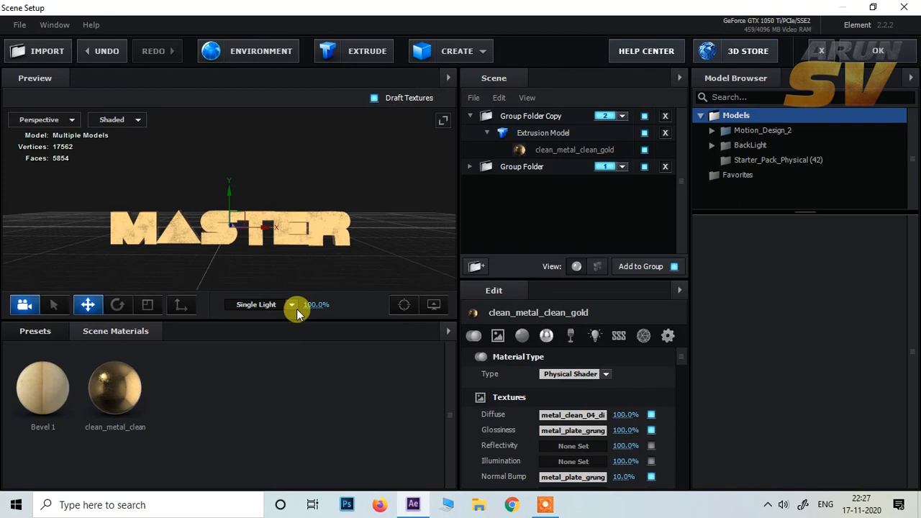
Apply clean_metal_clean_gold to the Bevel 1 of Group Folder's extrusion model as well, and accept the scene changes
{"action": "left_click", "coordinate": [478, 169]}
{"action": "left_click", "coordinate": [540, 200]}
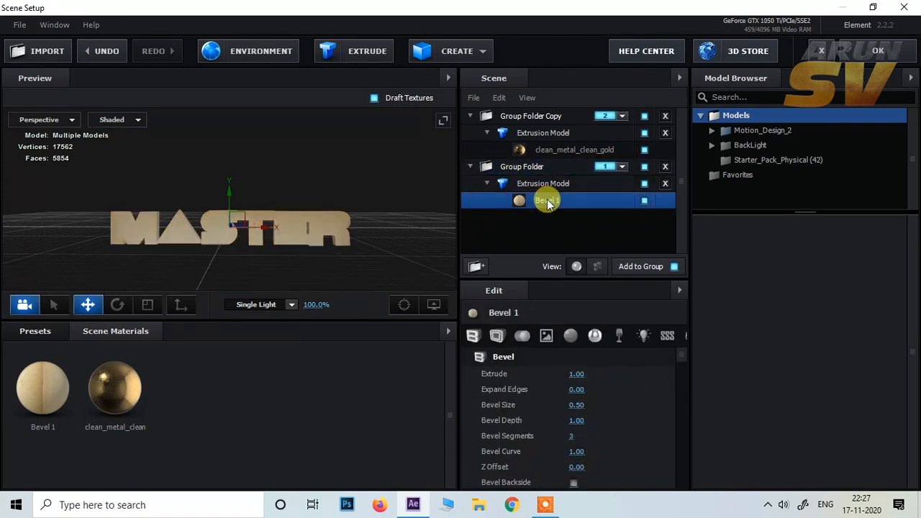
{"action": "left_click", "coordinate": [114, 388]}
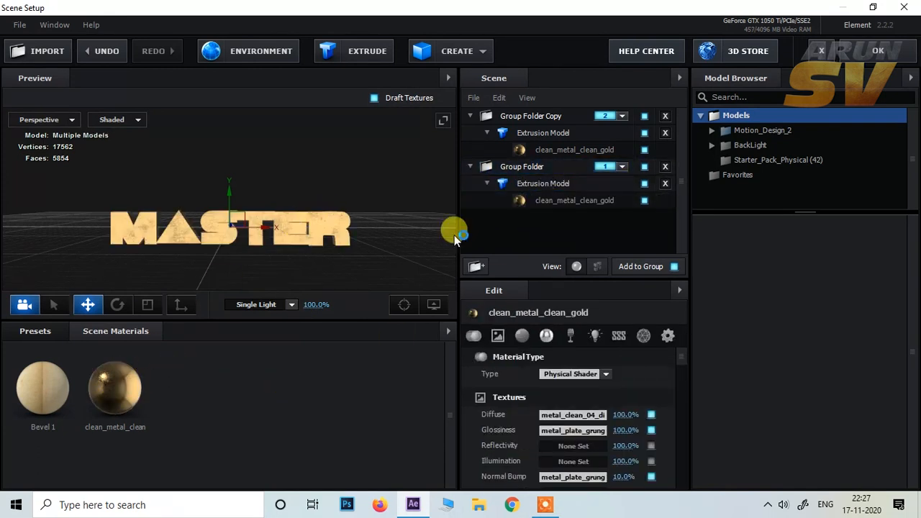
{"action": "left_click", "coordinate": [891, 52]}
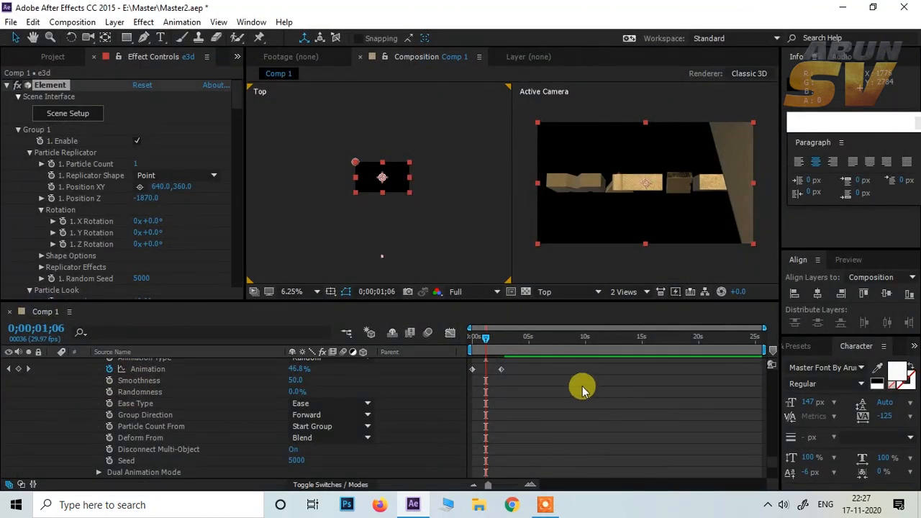
Preview the gold-textured title animation from the start and park the playhead at 0;00;01;04
{"action": "left_click_drag", "start_coordinate": [486, 338], "coordinate": [458, 353]}
{"action": "key", "text": "space"}
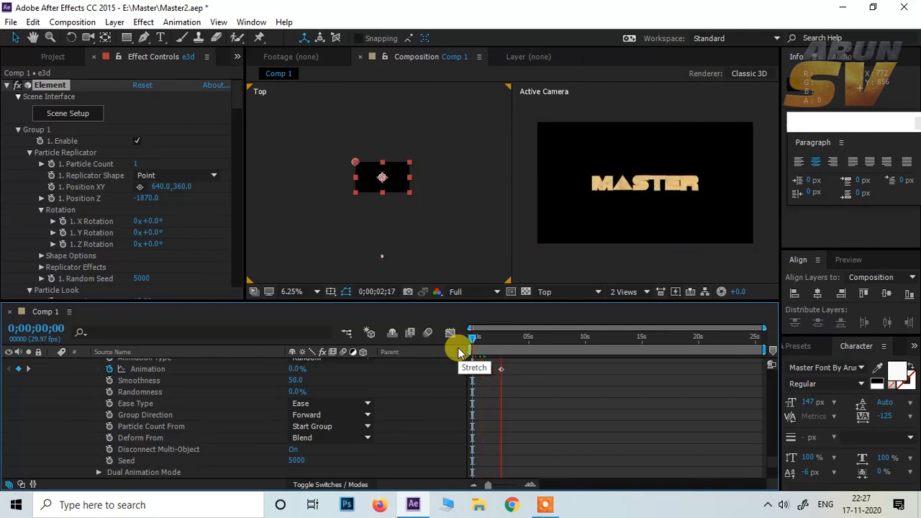
{"action": "mouse_move", "coordinate": [484, 337]}
{"action": "left_mouse_down"}
{"action": "mouse_move", "coordinate": [473, 351]}
{"action": "mouse_move", "coordinate": [492, 346]}
{"action": "mouse_move", "coordinate": [485, 350]}
{"action": "left_mouse_up"}
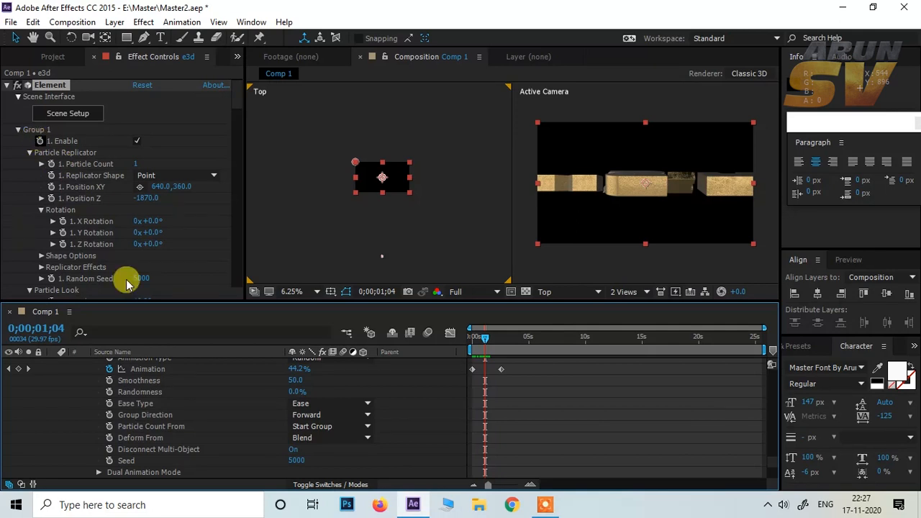
Set the Multi-Object Rotation Random of Group 1 to 142° so each letter tumbles differently
{"action": "scroll", "coordinate": [136, 262], "scroll_direction": "down", "scroll_amount": 5}
{"action": "left_click", "coordinate": [70, 281]}
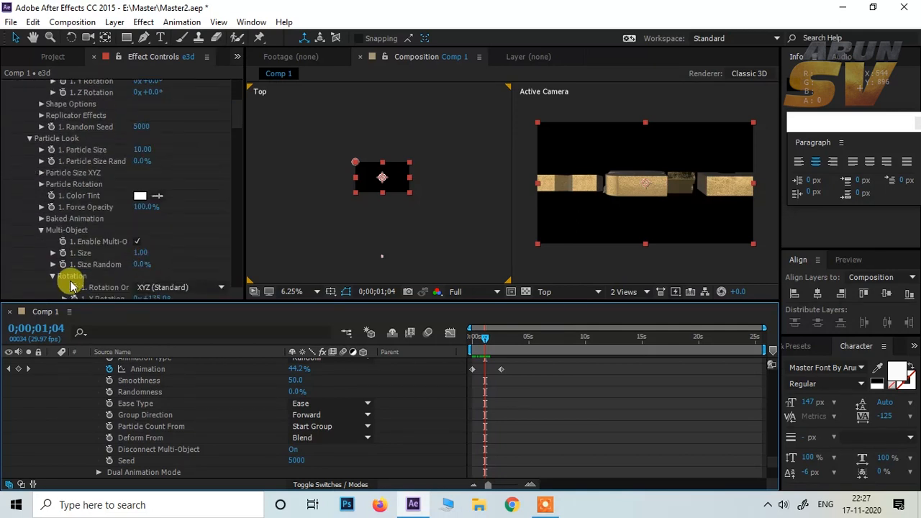
{"action": "scroll", "coordinate": [119, 241], "scroll_direction": "down", "scroll_amount": 2}
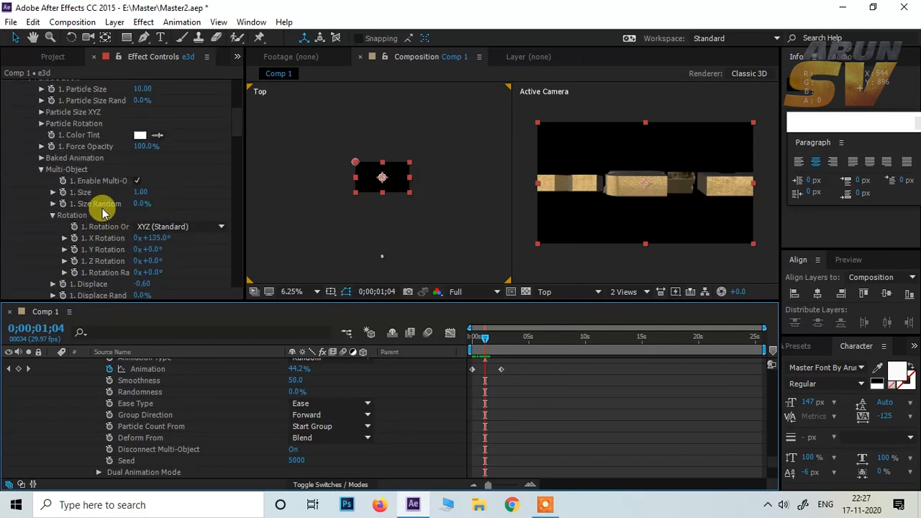
{"action": "scroll", "coordinate": [159, 234], "scroll_direction": "down", "scroll_amount": 1}
{"action": "scroll", "coordinate": [123, 240], "scroll_direction": "down", "scroll_amount": 1}
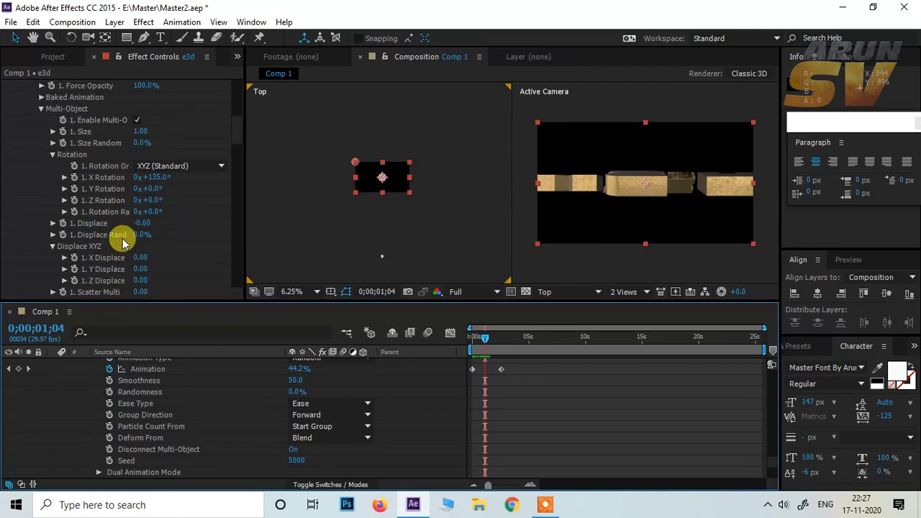
{"action": "scroll", "coordinate": [119, 240], "scroll_direction": "up", "scroll_amount": 1}
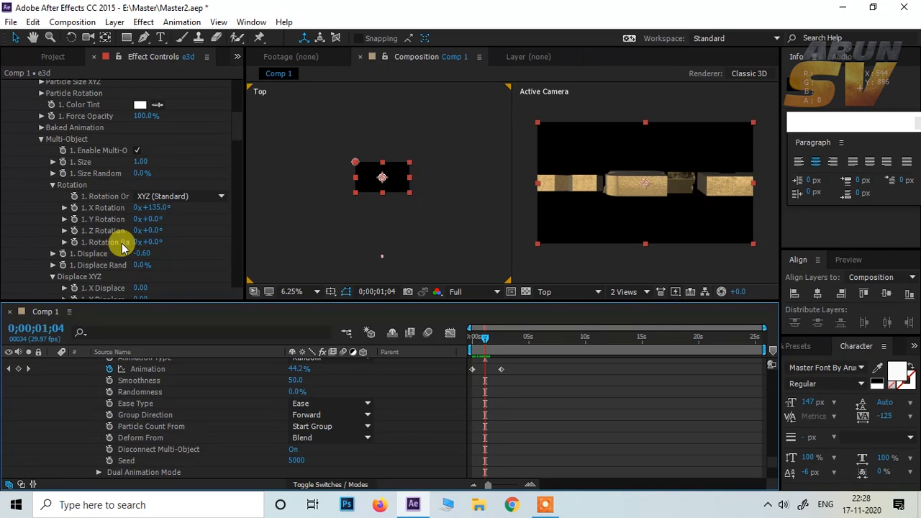
{"action": "left_click_drag", "start_coordinate": [153, 244], "coordinate": [237, 231]}
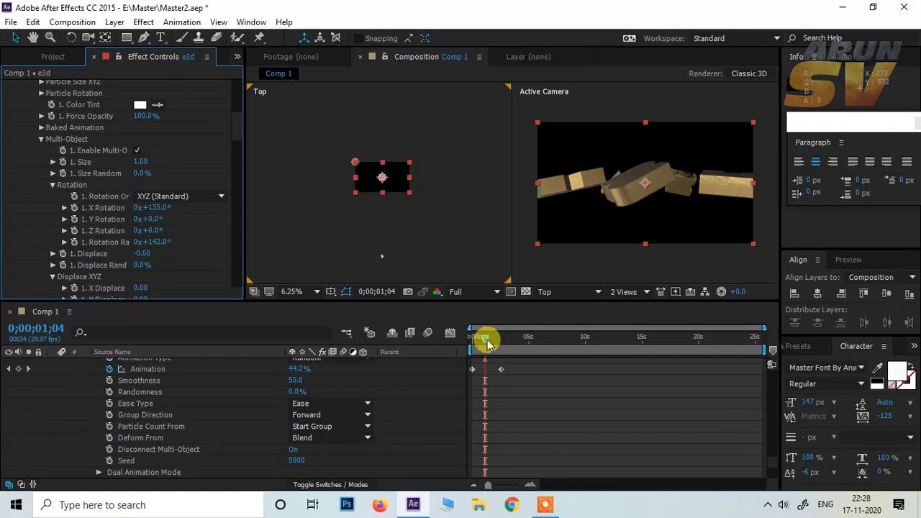
Preview the randomly rotating letters from the start and move the playhead to 0;00;05;00
{"action": "left_click_drag", "start_coordinate": [488, 344], "coordinate": [467, 349]}
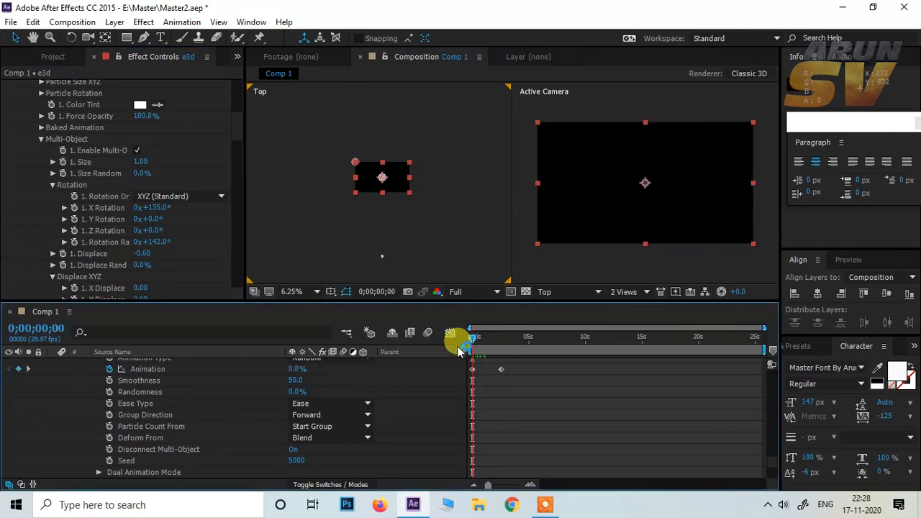
{"action": "key", "text": "space"}
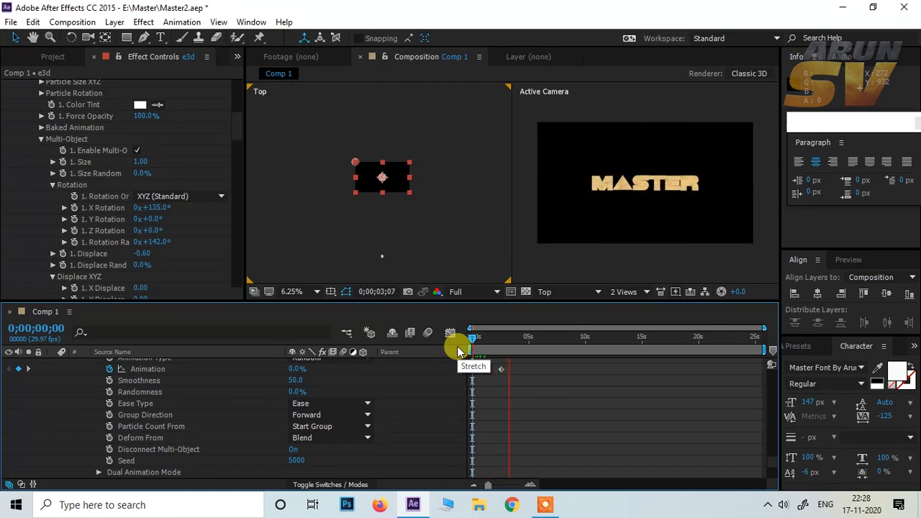
{"action": "left_click_drag", "start_coordinate": [505, 341], "coordinate": [530, 338]}
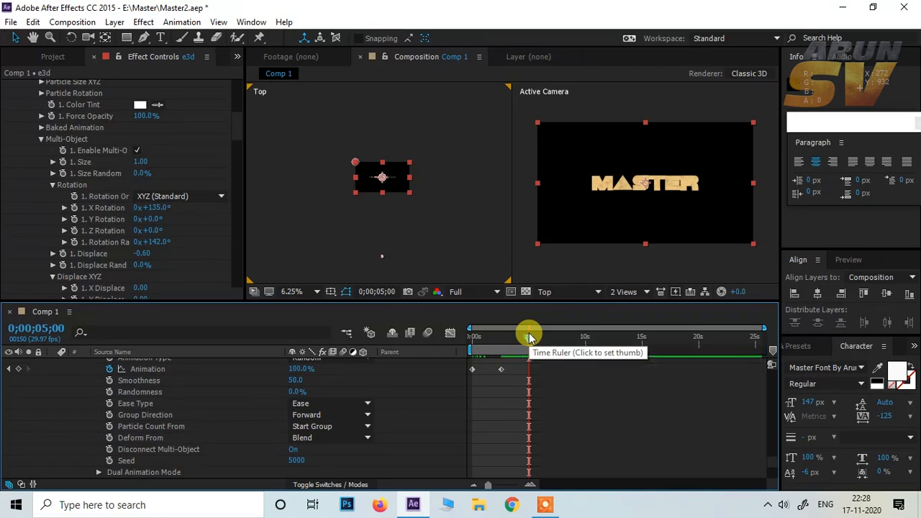